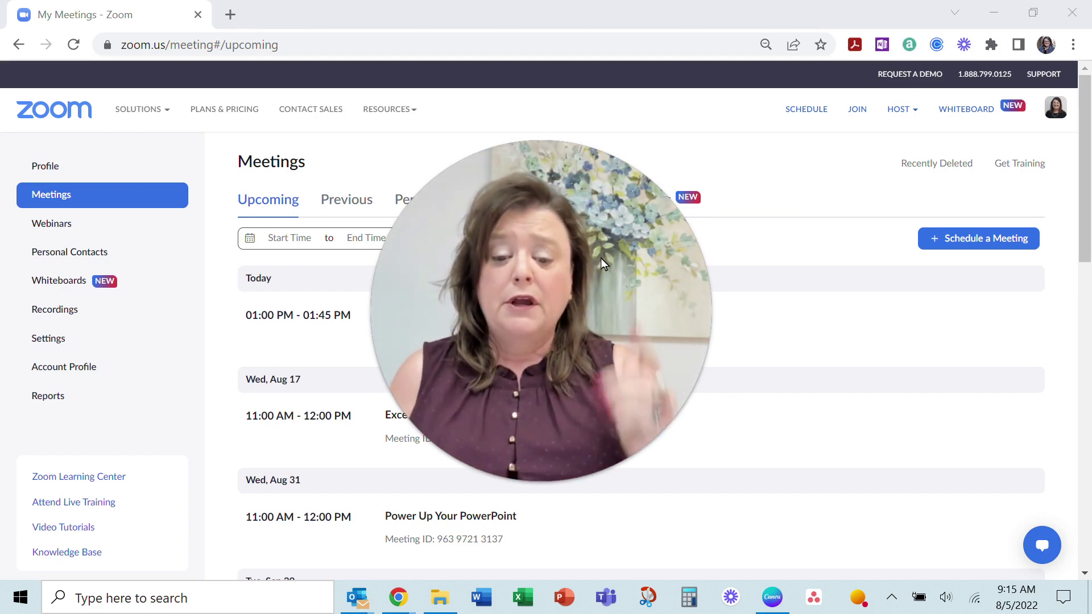
Start scheduling a new Zoom meeting with the topic 'Sample Series'
{"action": "mouse_move", "coordinate": [534, 457]}
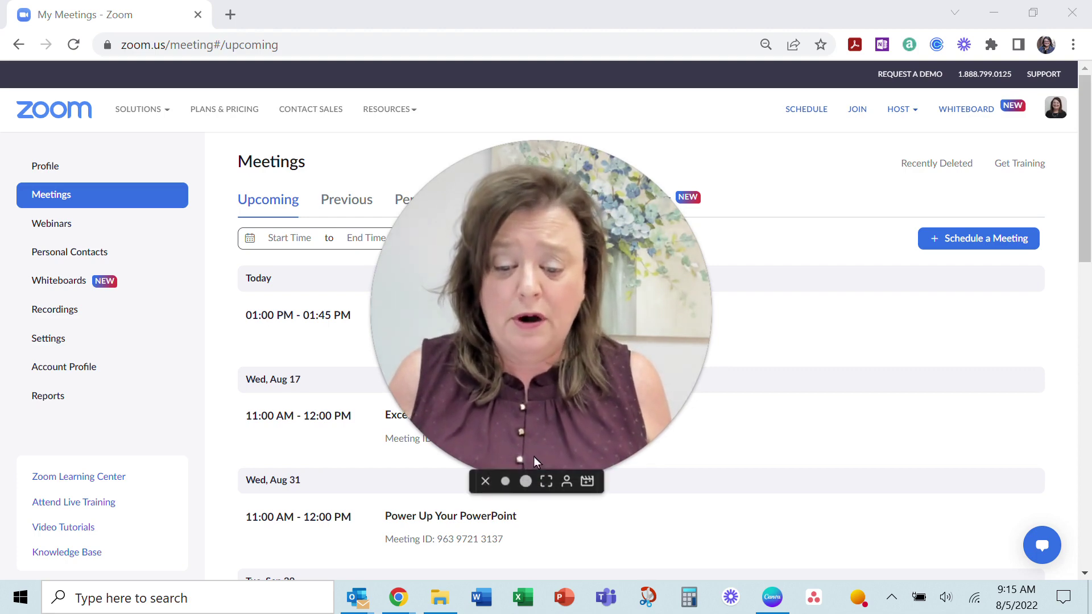
{"action": "left_click", "coordinate": [505, 481]}
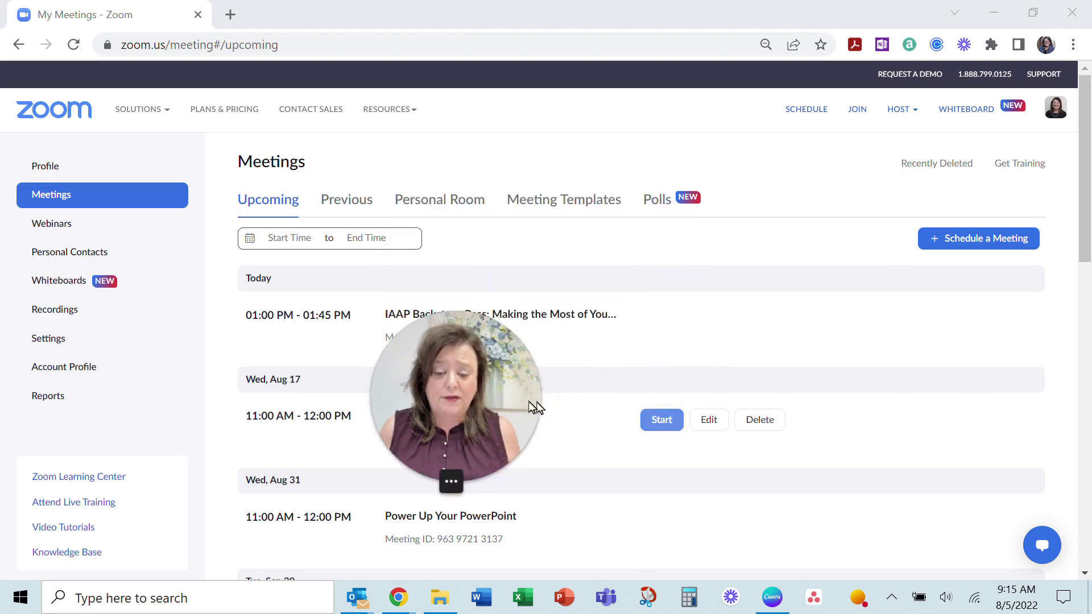
{"action": "left_click_drag", "start_coordinate": [535, 407], "coordinate": [941, 406]}
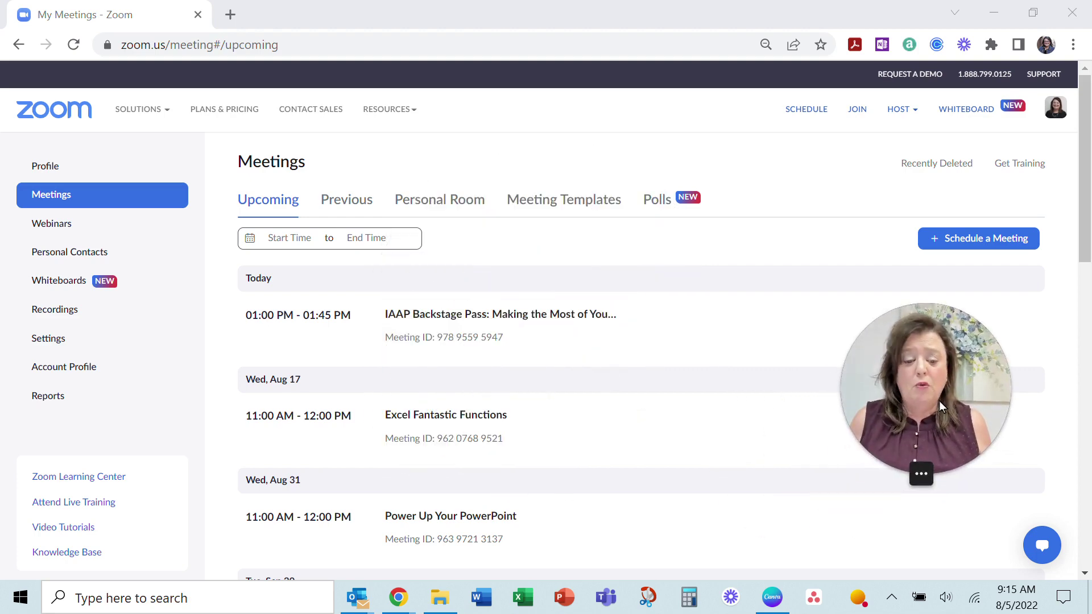
{"action": "left_click", "coordinate": [981, 250]}
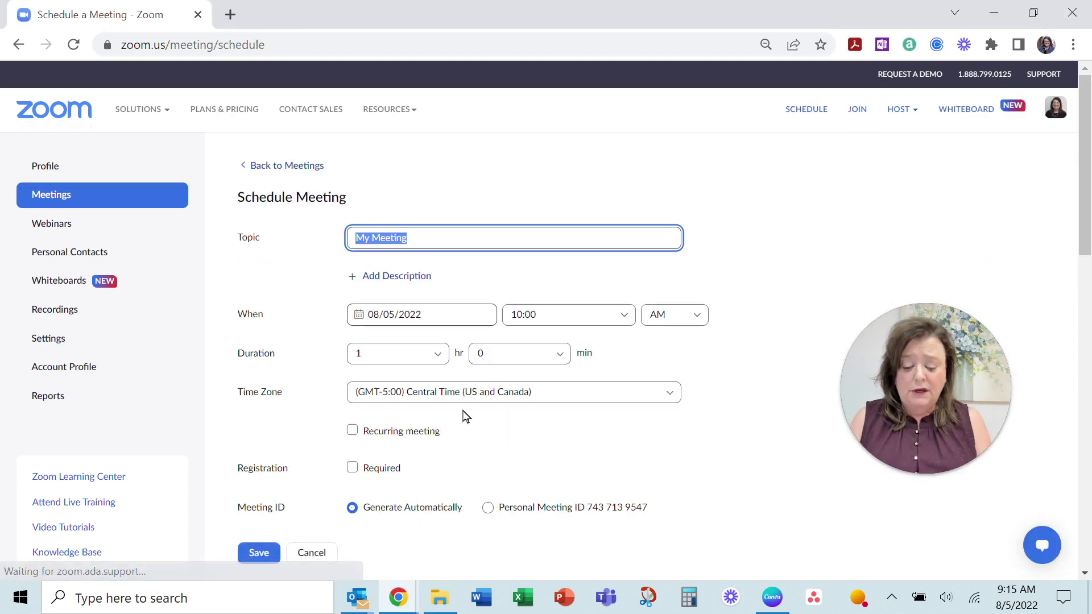
{"action": "type", "text": "Sample Series"}
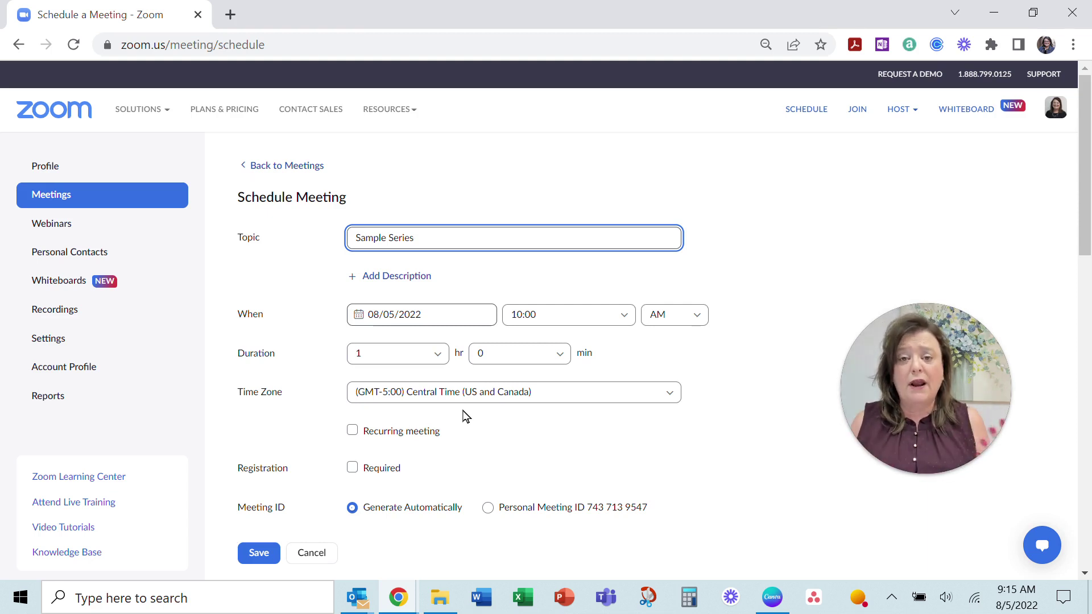
Set the meeting date to October 3, 2022
{"action": "left_click", "coordinate": [473, 312]}
{"action": "left_click", "coordinate": [527, 345]}
{"action": "left_click", "coordinate": [527, 345]}
{"action": "left_click", "coordinate": [400, 433]}
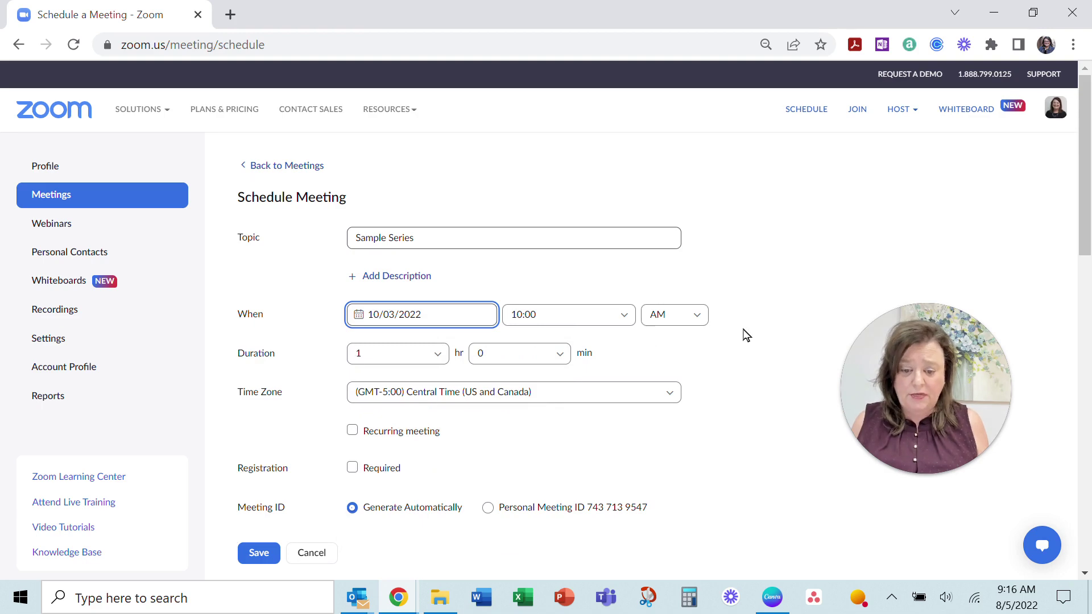
{"action": "scroll", "coordinate": [523, 421], "scroll_direction": "down", "scroll_amount": 3}
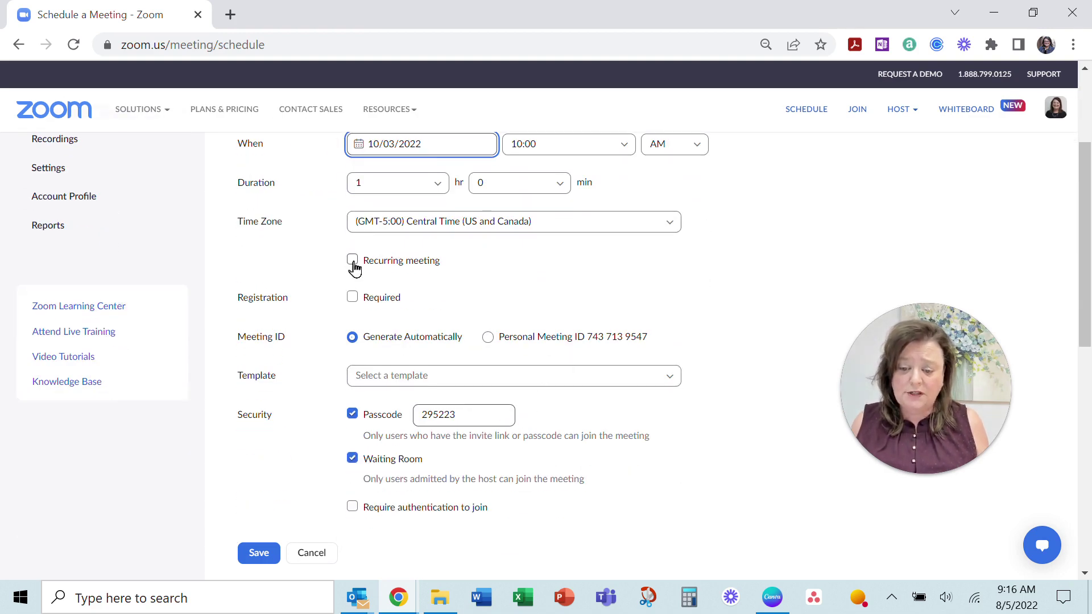
Make the meeting recur weekly, ending after 4 occurrences
{"action": "left_click", "coordinate": [353, 262]}
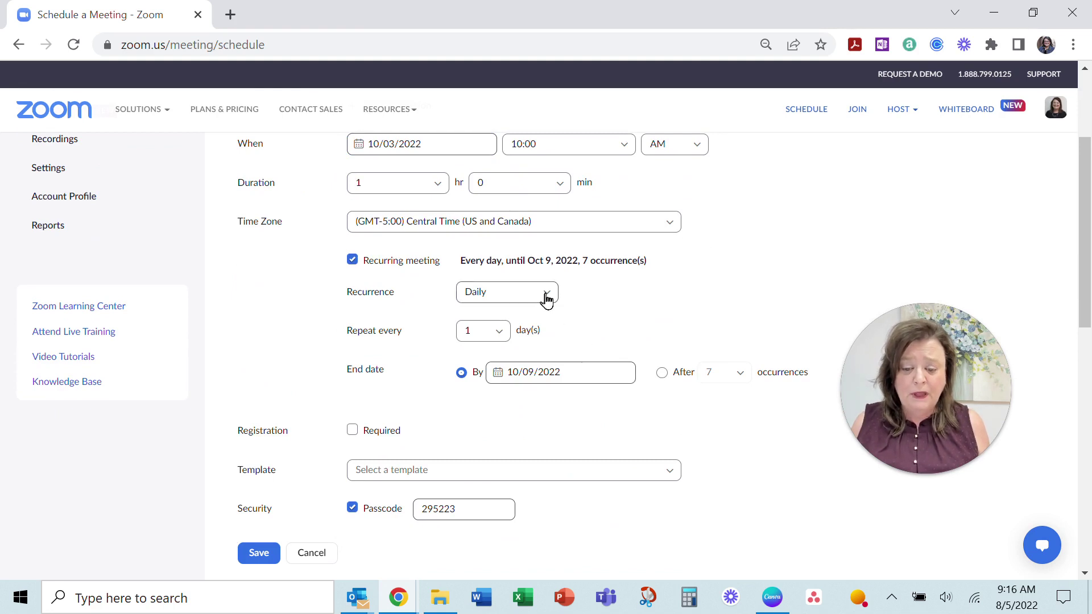
{"action": "left_click", "coordinate": [546, 299]}
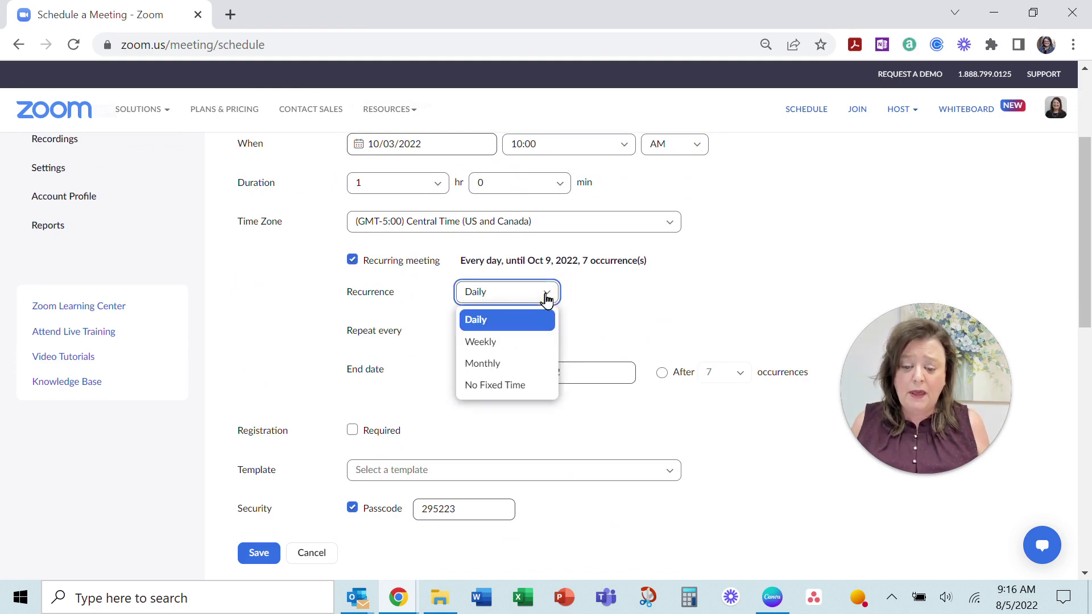
{"action": "left_click", "coordinate": [529, 343]}
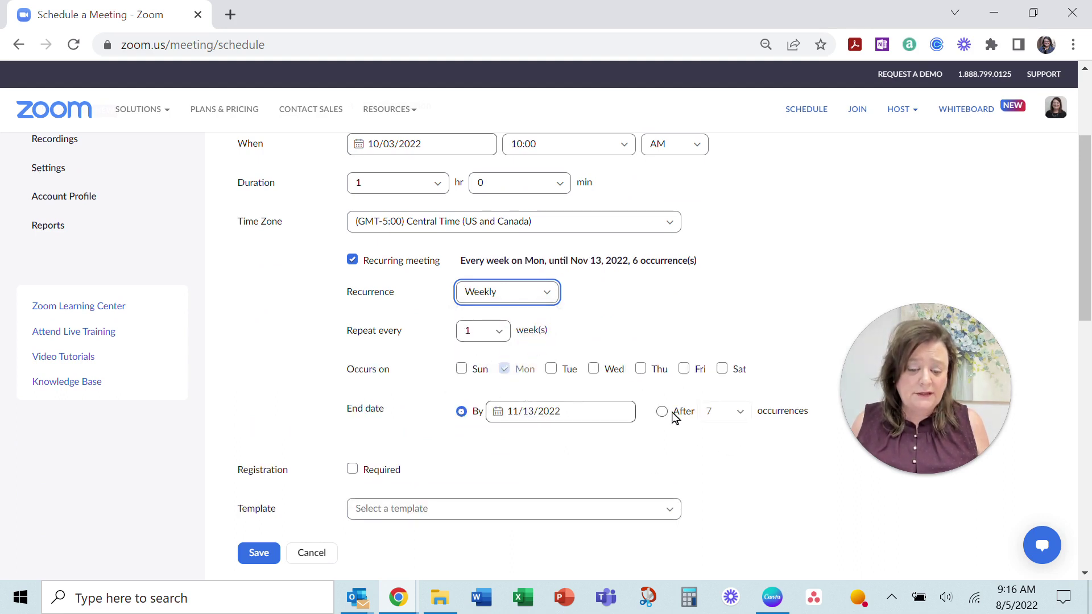
{"action": "left_click", "coordinate": [662, 411]}
{"action": "left_click", "coordinate": [741, 424]}
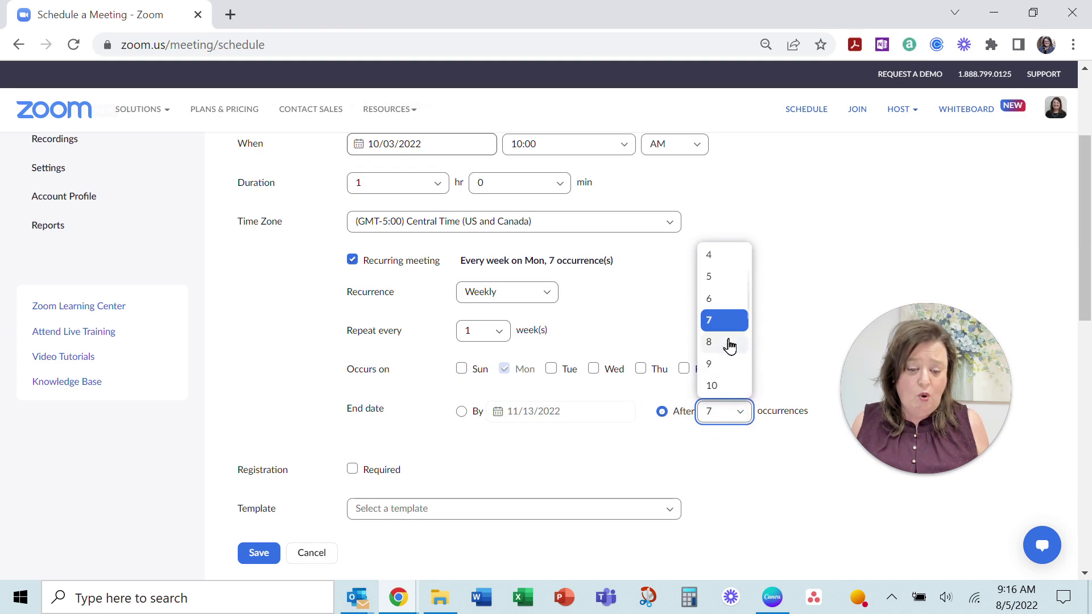
{"action": "left_click", "coordinate": [725, 257]}
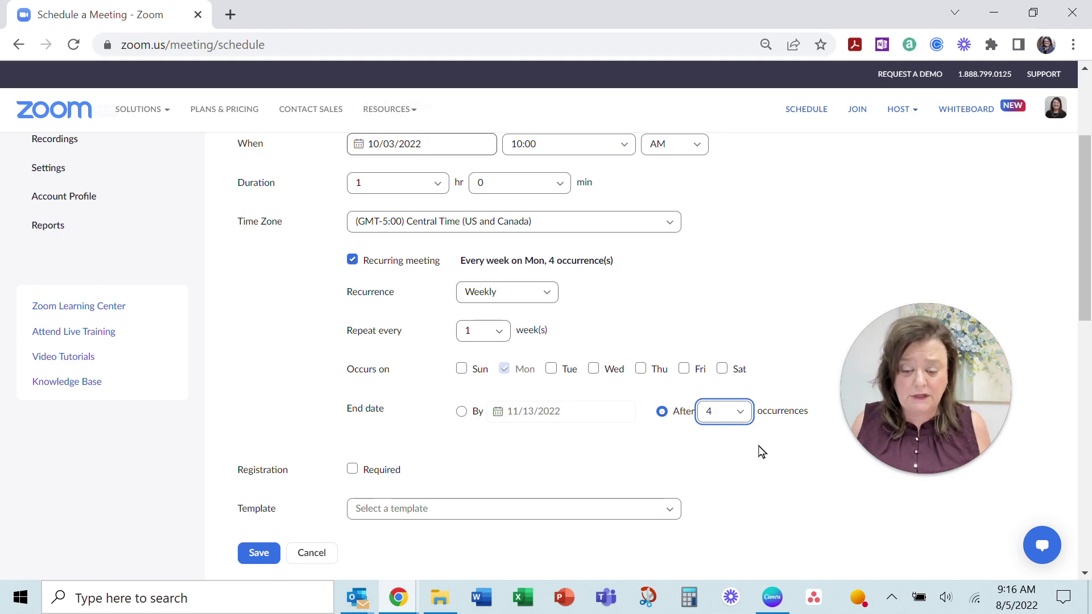
Reveal the additional meeting options and save the Sample Series meeting
{"action": "scroll", "coordinate": [762, 452], "scroll_direction": "down", "scroll_amount": 3}
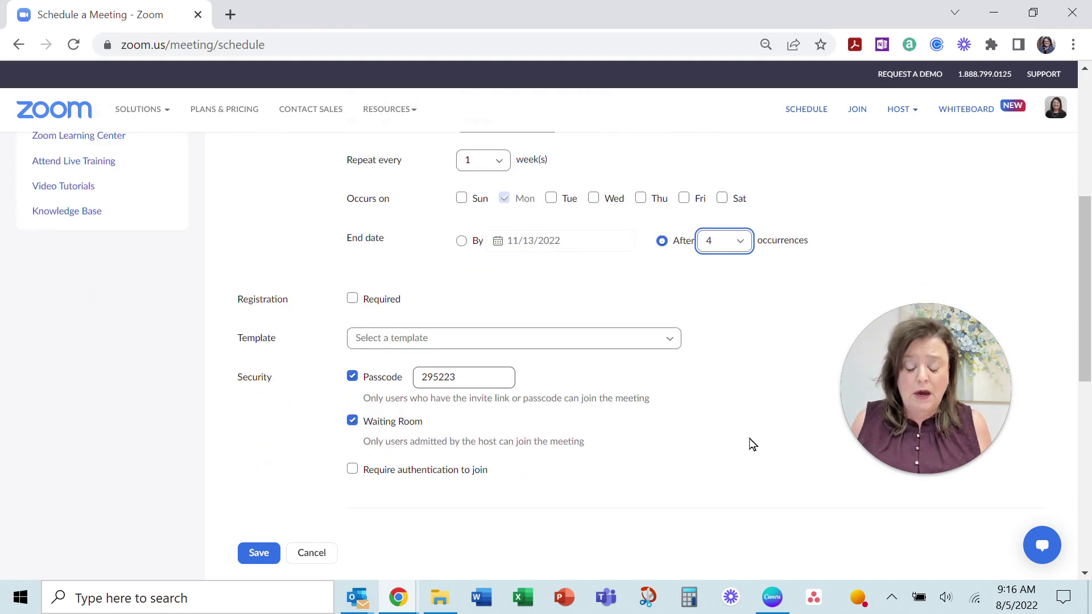
{"action": "scroll", "coordinate": [748, 435], "scroll_direction": "down", "scroll_amount": 5}
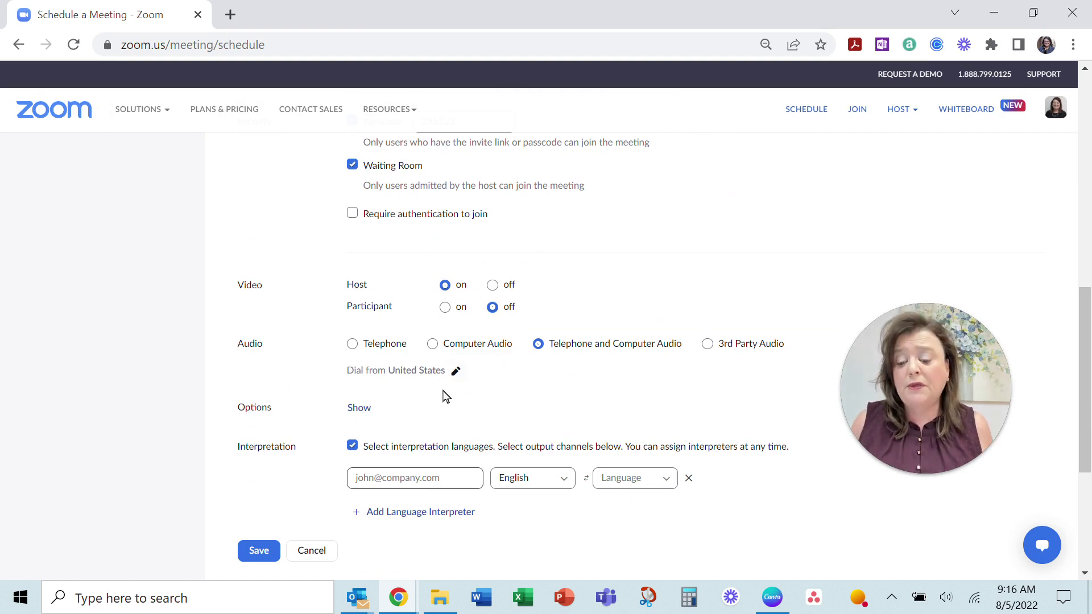
{"action": "left_click", "coordinate": [362, 409]}
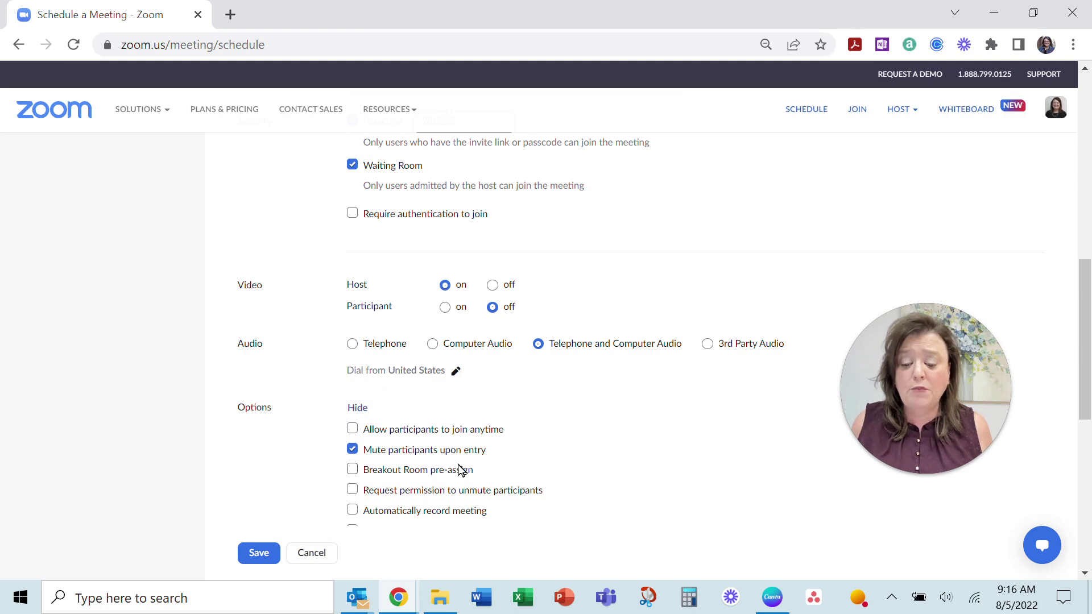
{"action": "scroll", "coordinate": [592, 468], "scroll_direction": "down", "scroll_amount": 6}
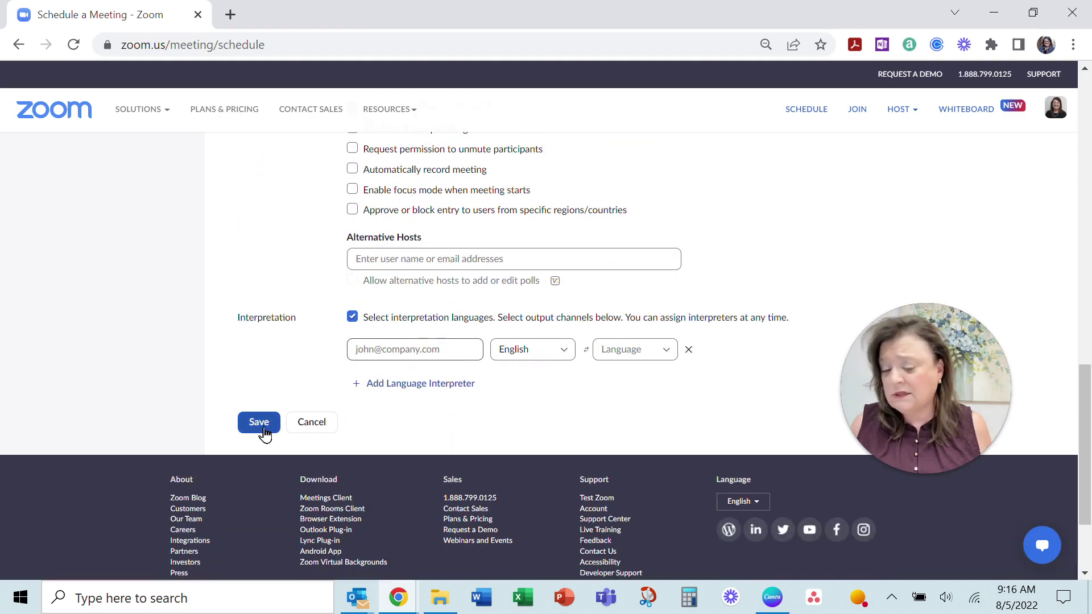
{"action": "left_click", "coordinate": [259, 424]}
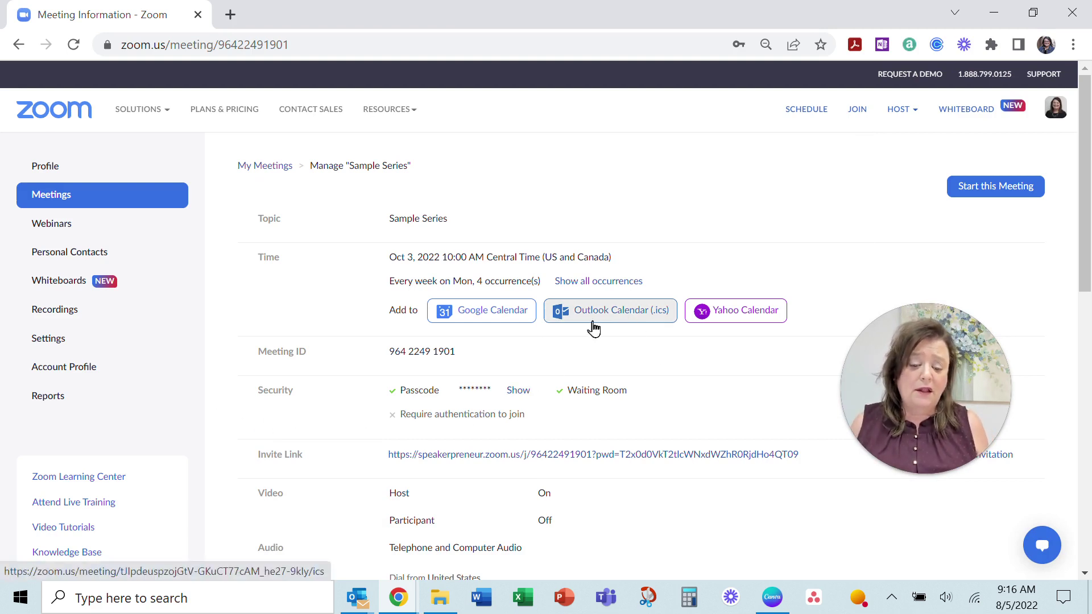
Add the Sample Series meeting series to Google Calendar from the meeting information page
{"action": "left_click_drag", "start_coordinate": [908, 426], "coordinate": [927, 347]}
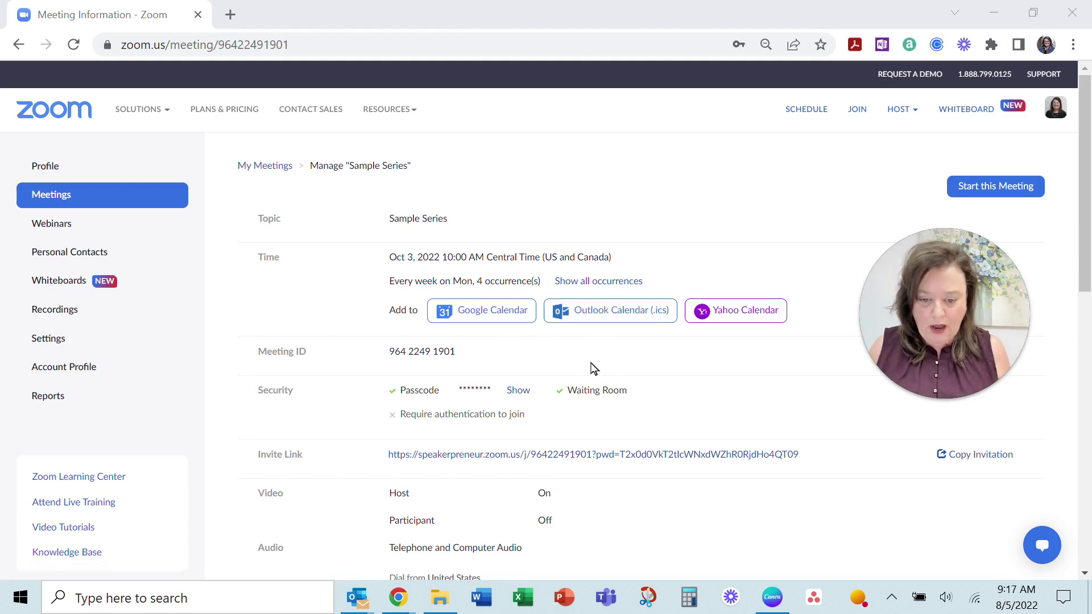
{"action": "left_click", "coordinate": [485, 315]}
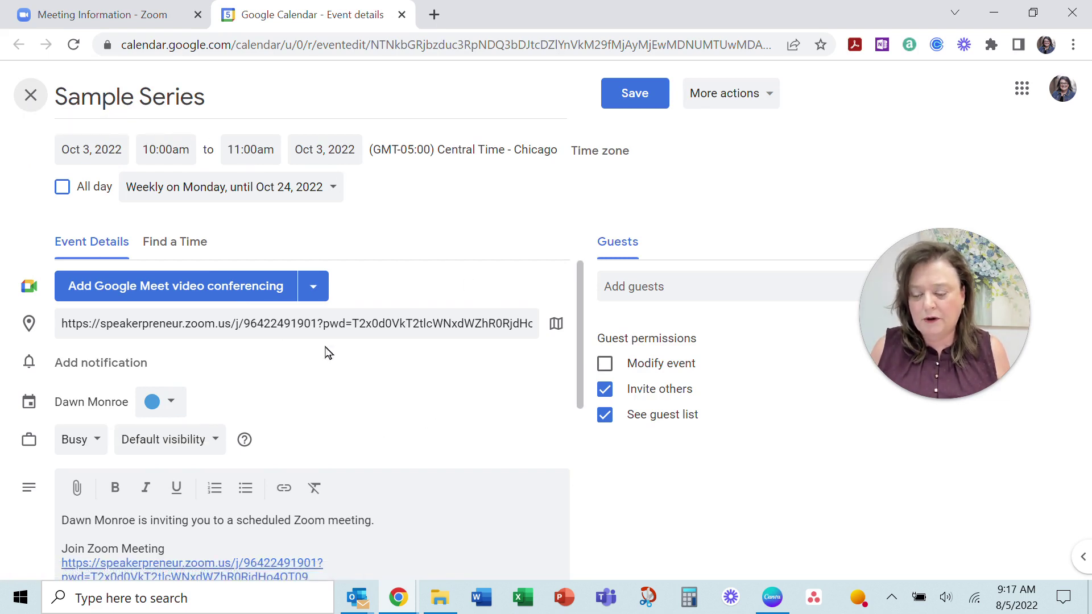
Review the prefilled Sample Series event, weekly on Monday until Oct 24, 2022, and save it
{"action": "scroll", "coordinate": [487, 446], "scroll_direction": "down", "scroll_amount": 3}
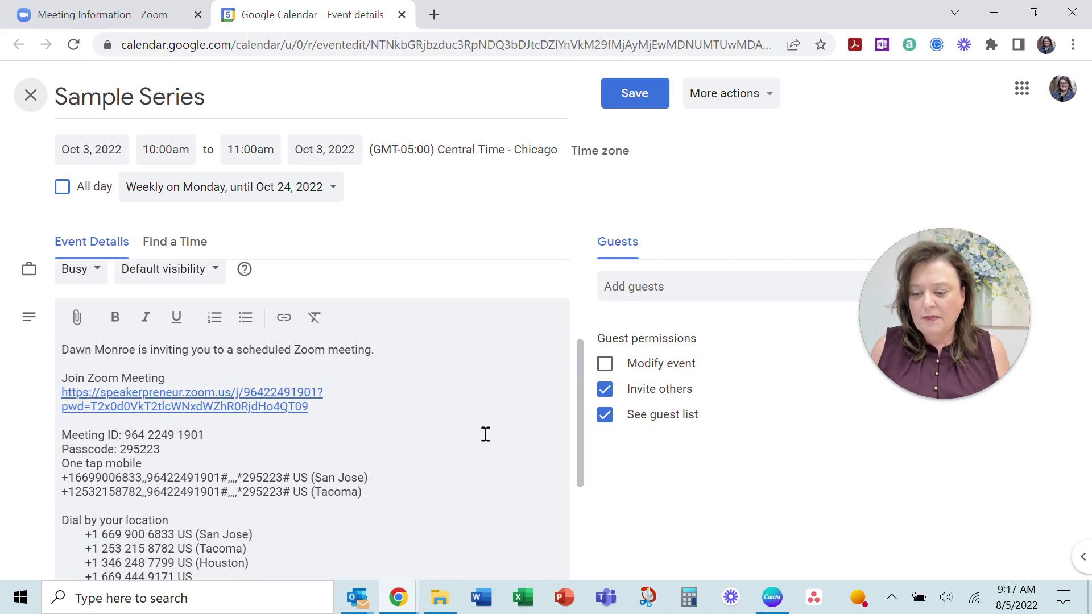
{"action": "scroll", "coordinate": [414, 480], "scroll_direction": "up", "scroll_amount": 3}
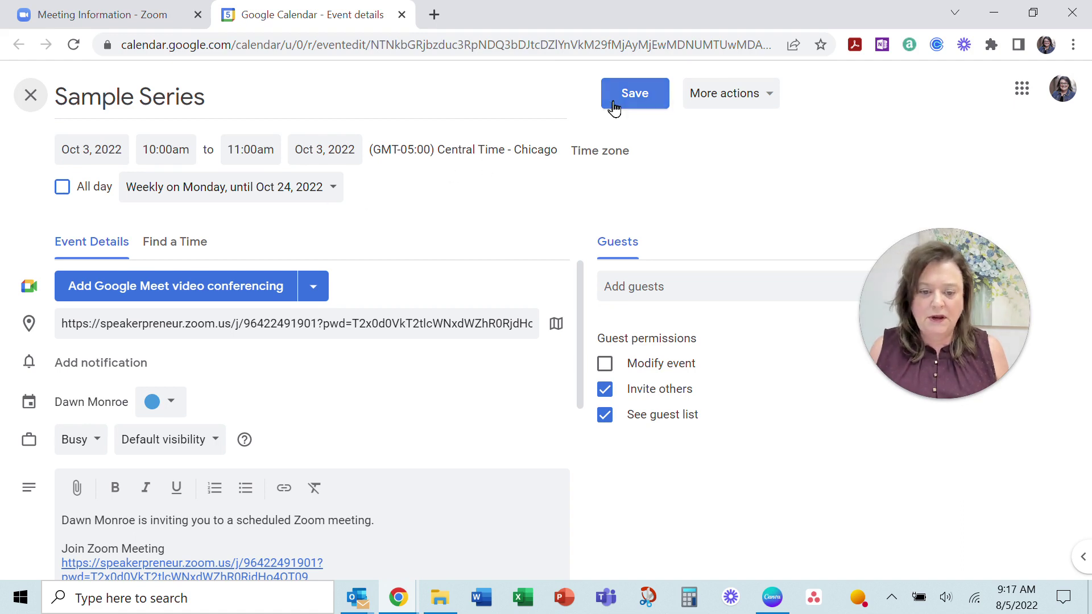
{"action": "left_click", "coordinate": [634, 96]}
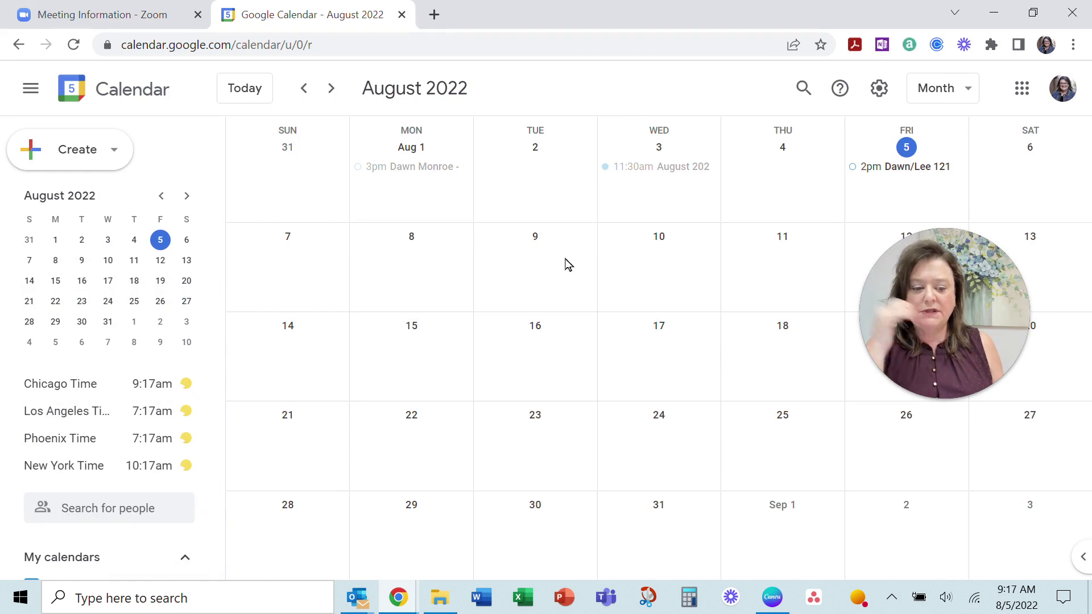
Advance the calendar to October 2022, open the Oct 3 Sample Series event, then close it
{"action": "left_click", "coordinate": [333, 90]}
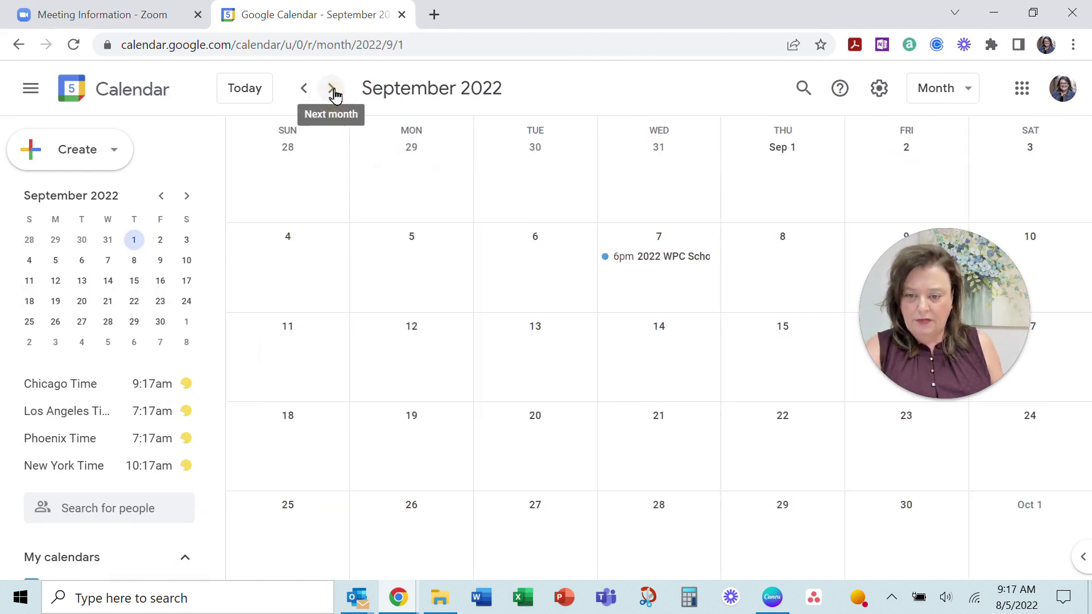
{"action": "left_click", "coordinate": [333, 89]}
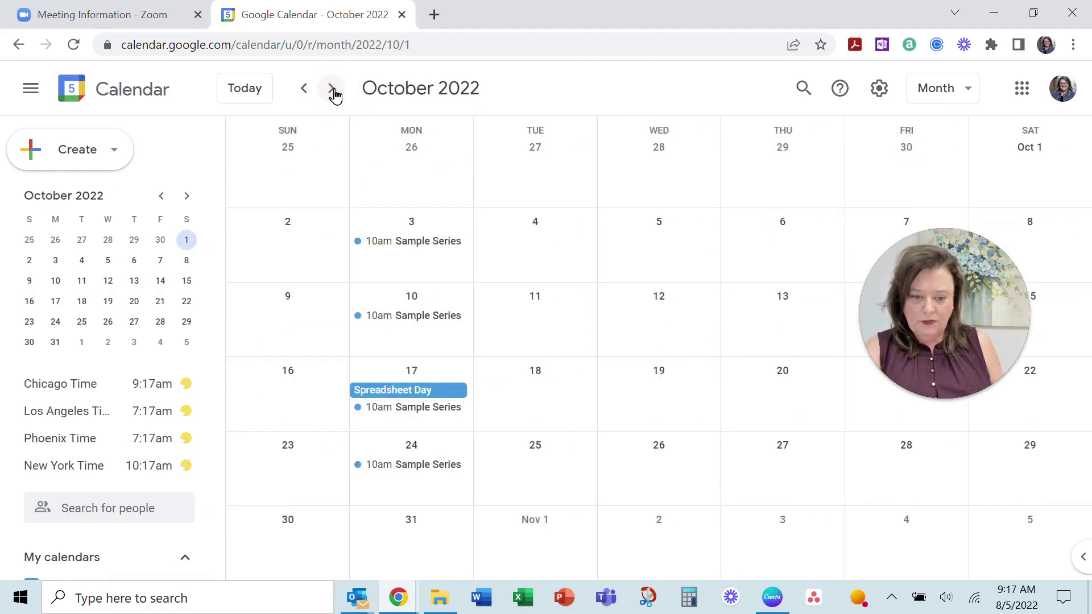
{"action": "double_click", "coordinate": [432, 249]}
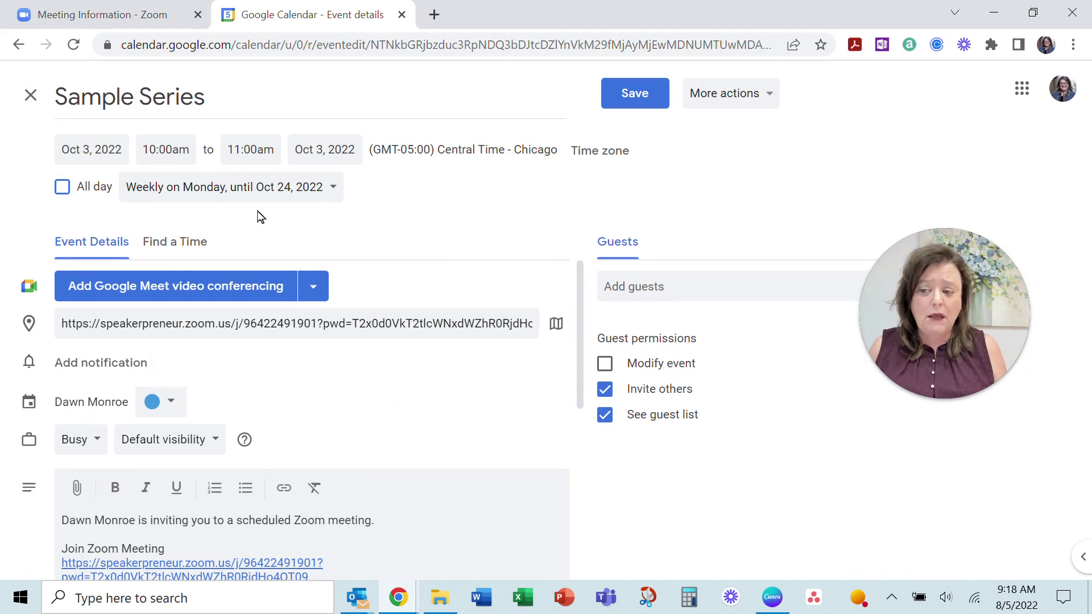
{"action": "left_click", "coordinate": [26, 103]}
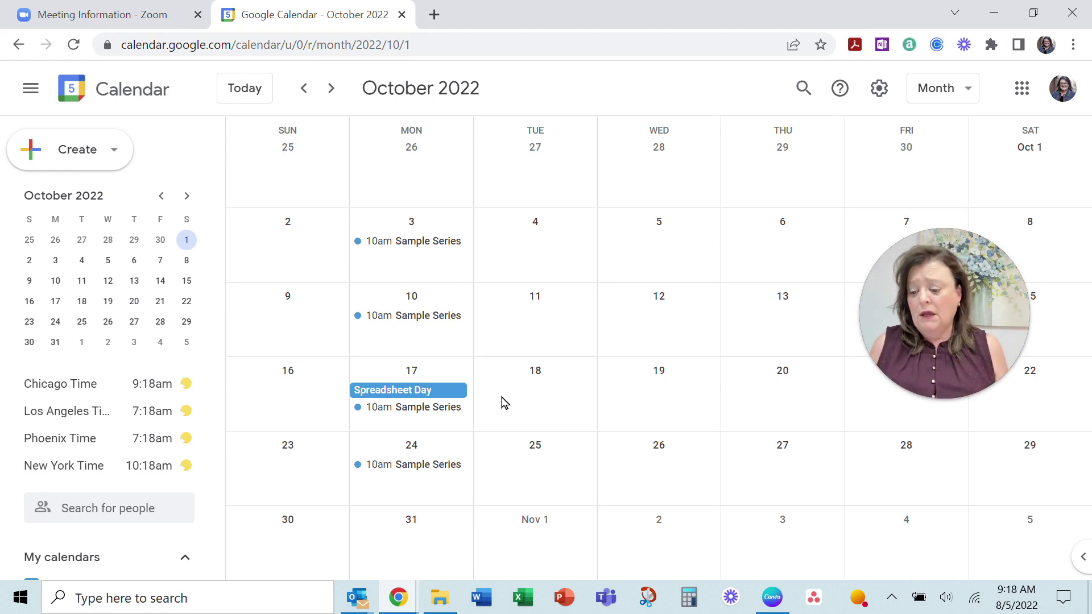
Open Settings and sharing for your personal calendar under My calendars
{"action": "scroll", "coordinate": [138, 428], "scroll_direction": "down", "scroll_amount": 4}
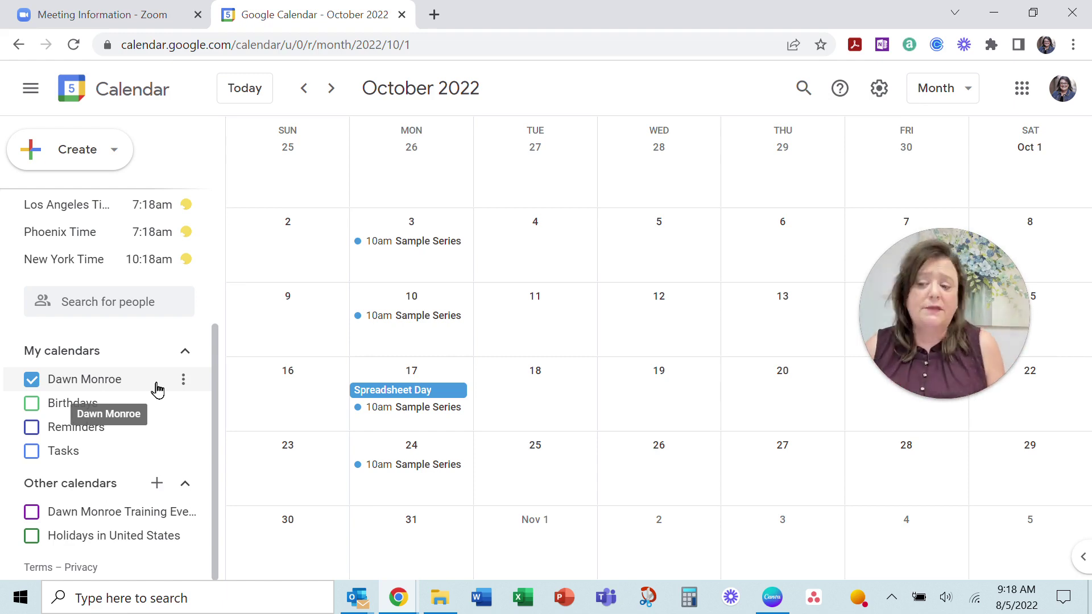
{"action": "left_click", "coordinate": [183, 379]}
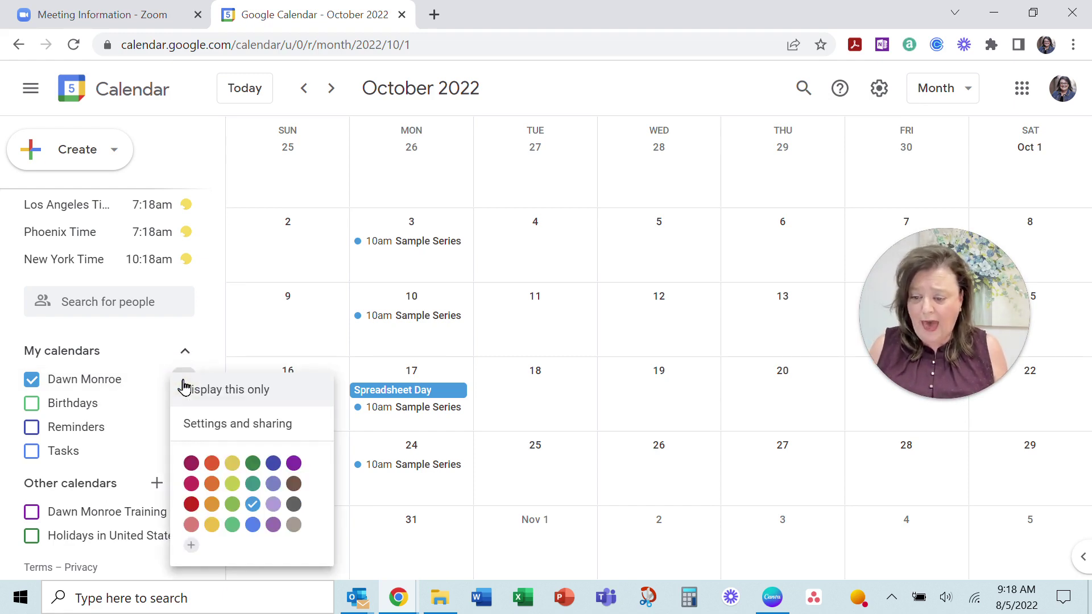
{"action": "left_click", "coordinate": [223, 427]}
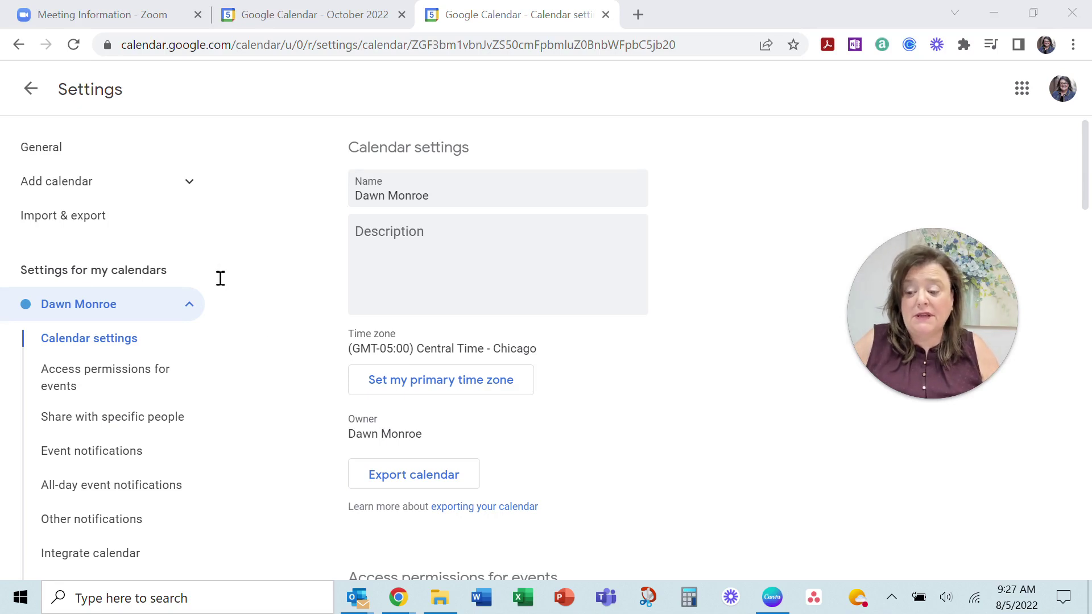
Create a new calendar named 'Sample Series' and return to the October month view
{"action": "left_click", "coordinate": [186, 187]}
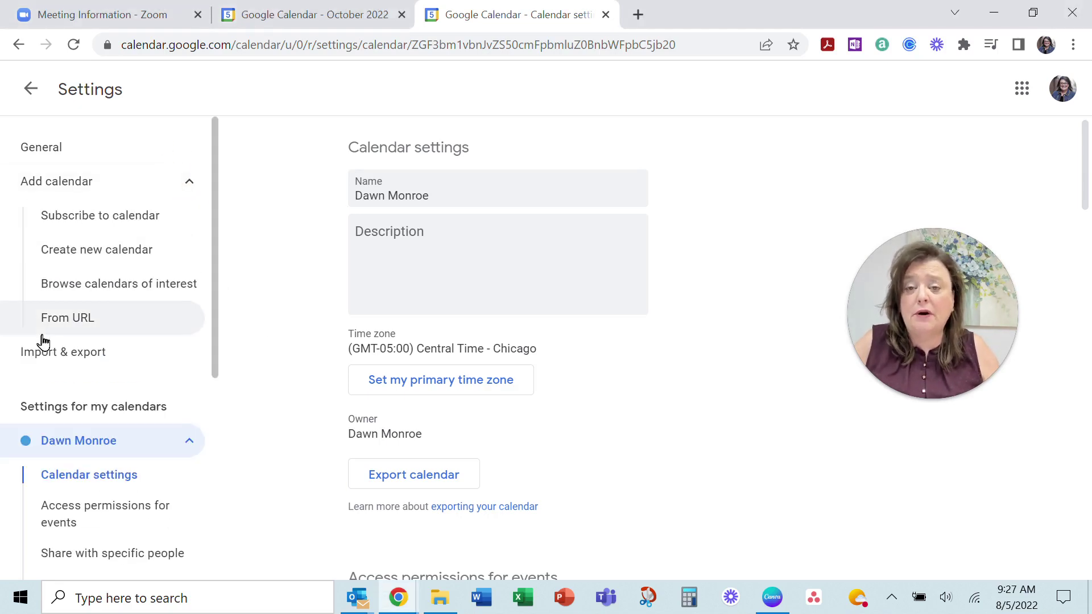
{"action": "left_click", "coordinate": [135, 264]}
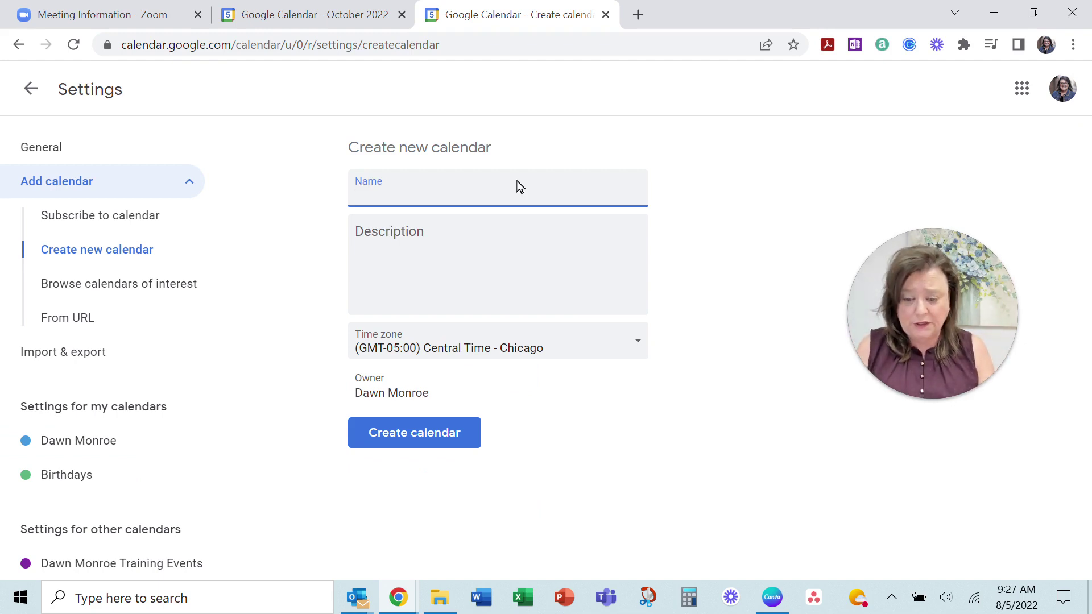
{"action": "type", "text": "Sample"}
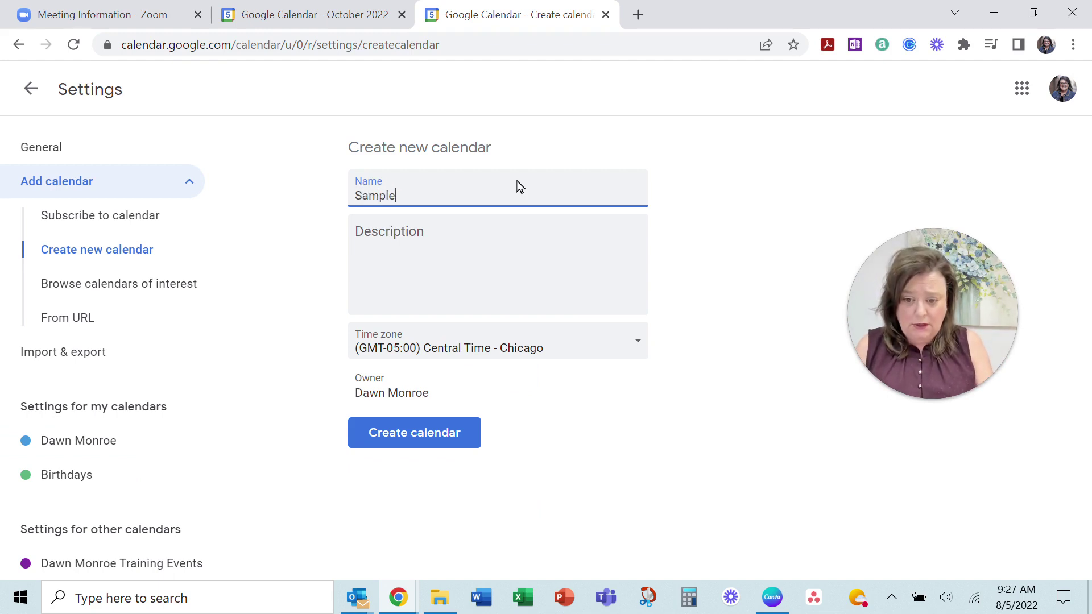
{"action": "type", "text": " Series"}
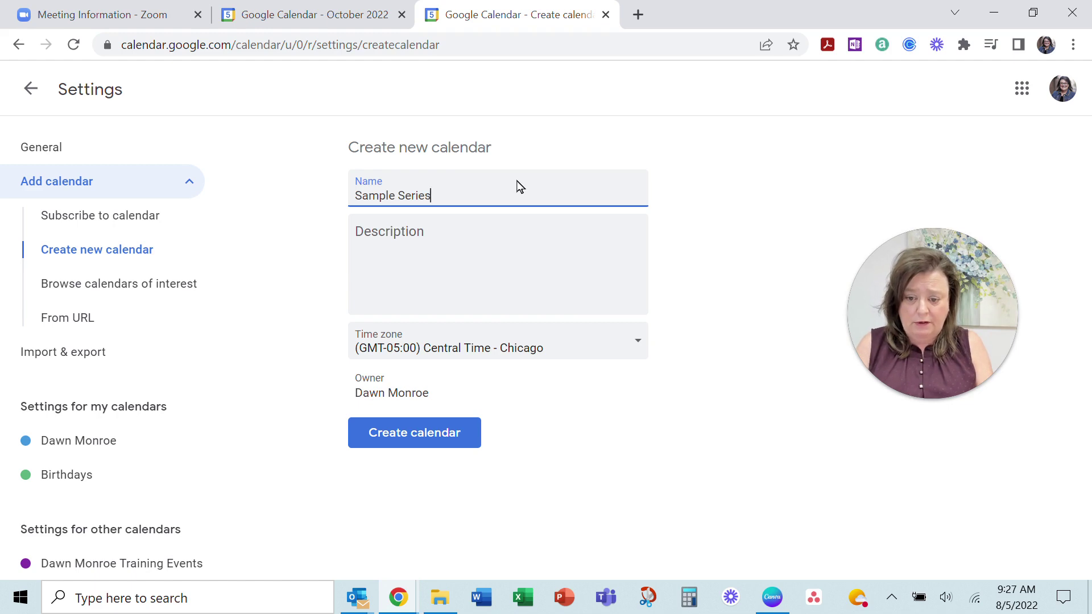
{"action": "left_click", "coordinate": [393, 435]}
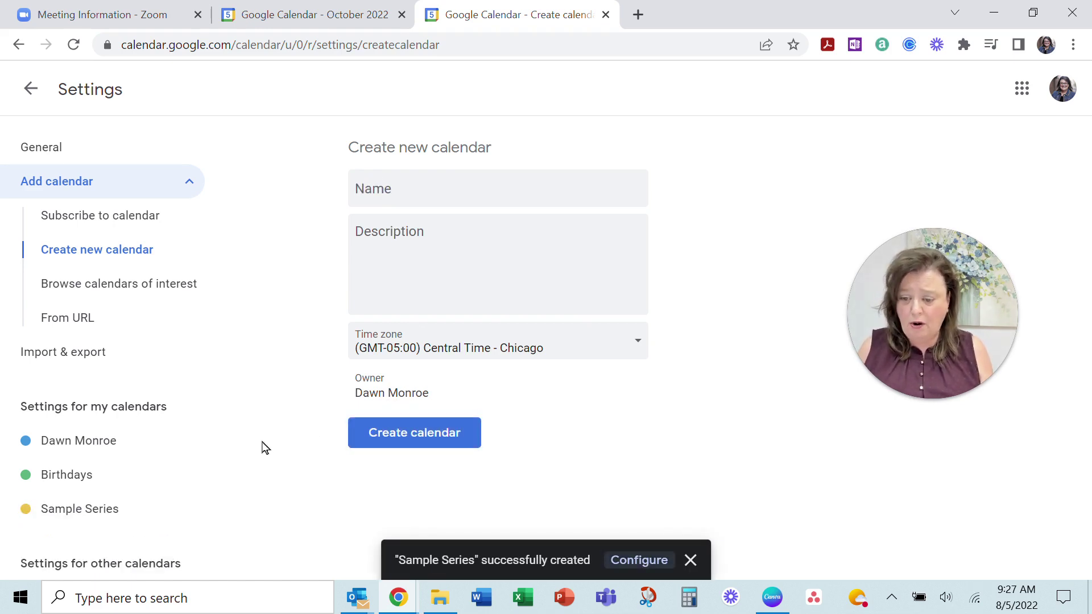
{"action": "left_click", "coordinate": [35, 94]}
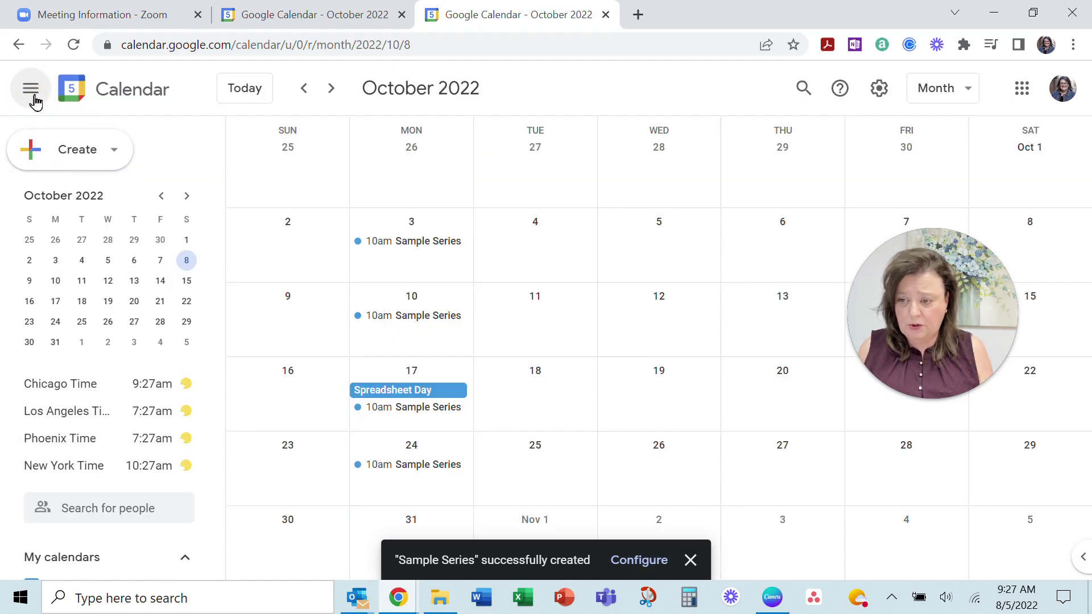
Reload the page, view the Oct 3 event details, and toggle your personal calendar off and on
{"action": "left_click", "coordinate": [72, 44]}
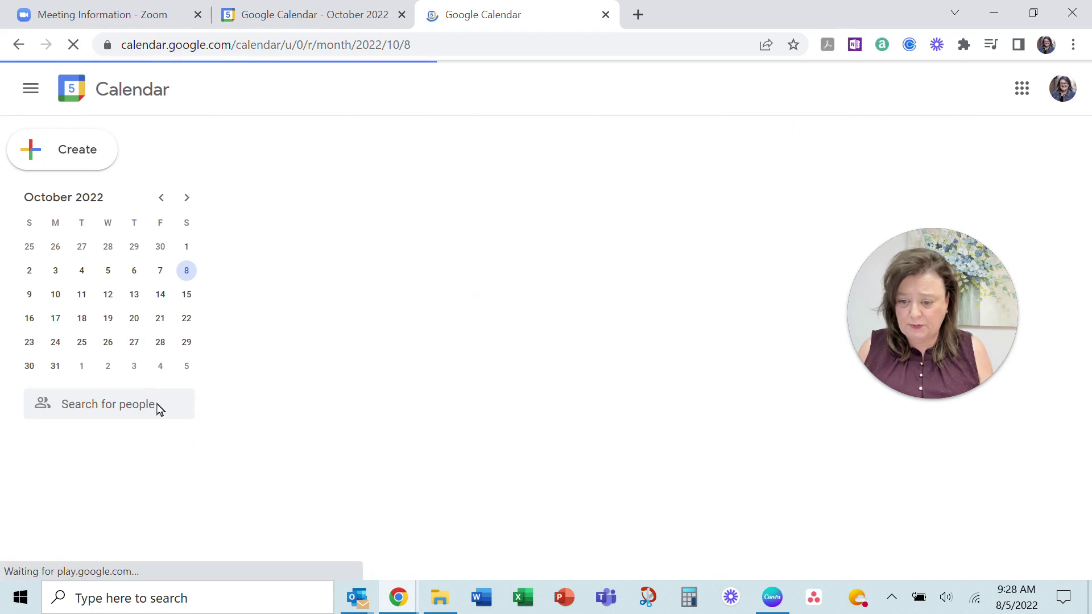
{"action": "scroll", "coordinate": [165, 426], "scroll_direction": "down", "scroll_amount": 3}
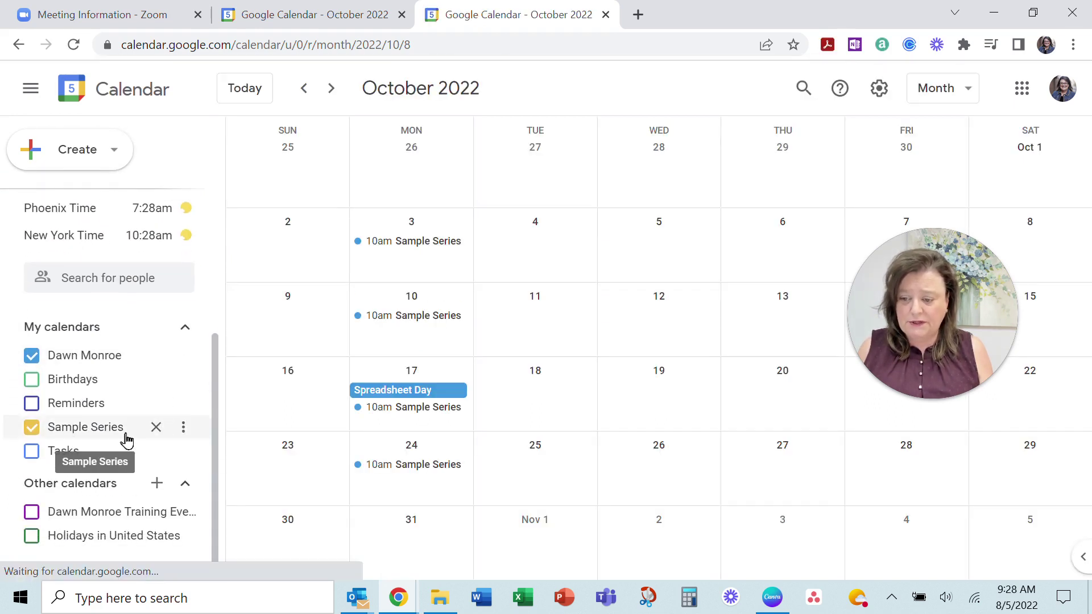
{"action": "left_click", "coordinate": [433, 254]}
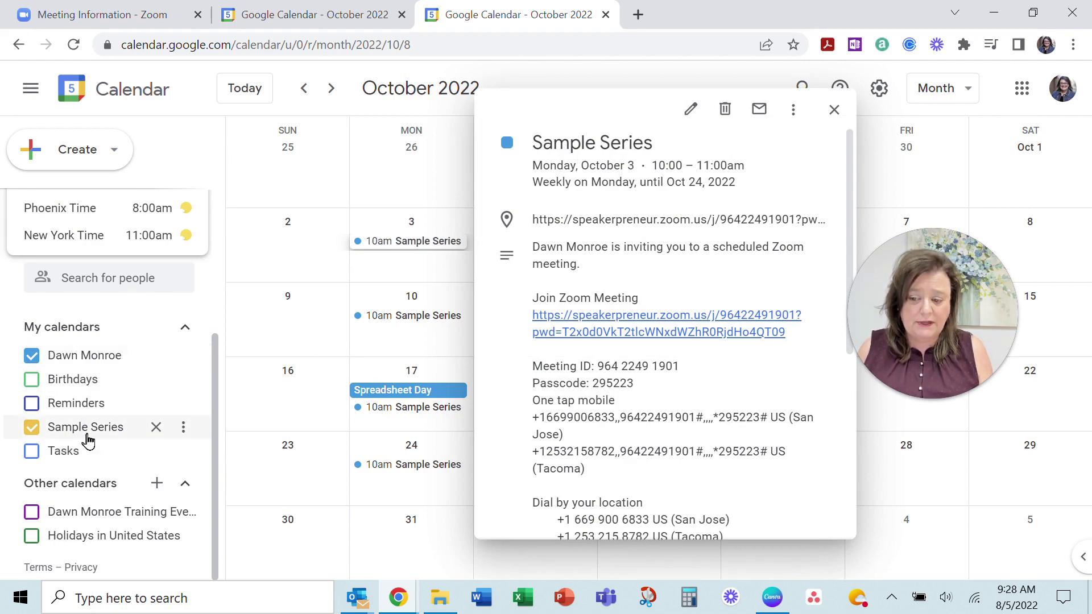
{"action": "left_click", "coordinate": [35, 359]}
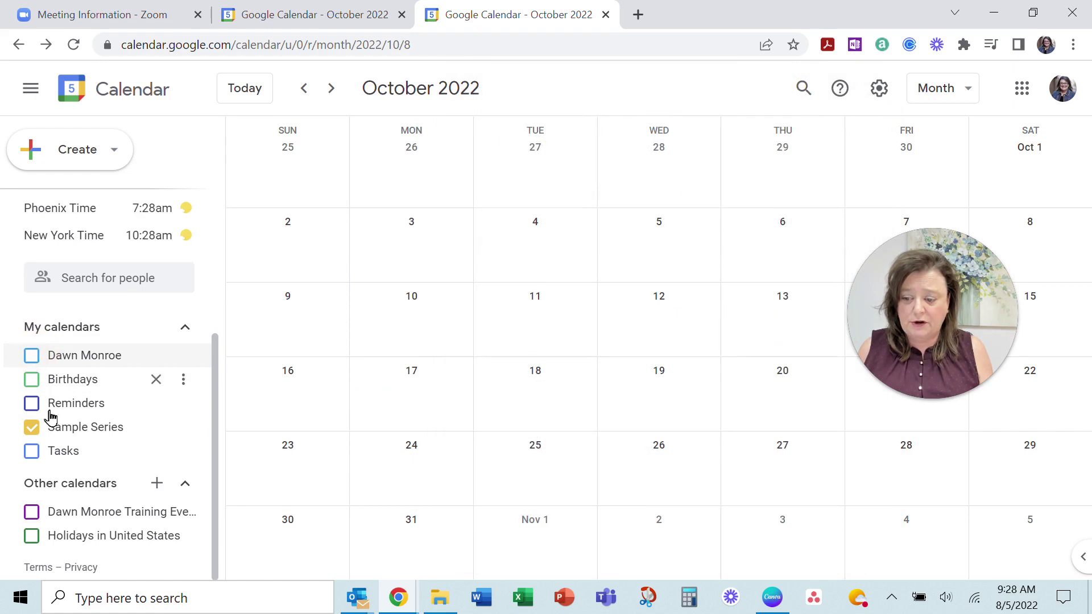
{"action": "left_click", "coordinate": [32, 358]}
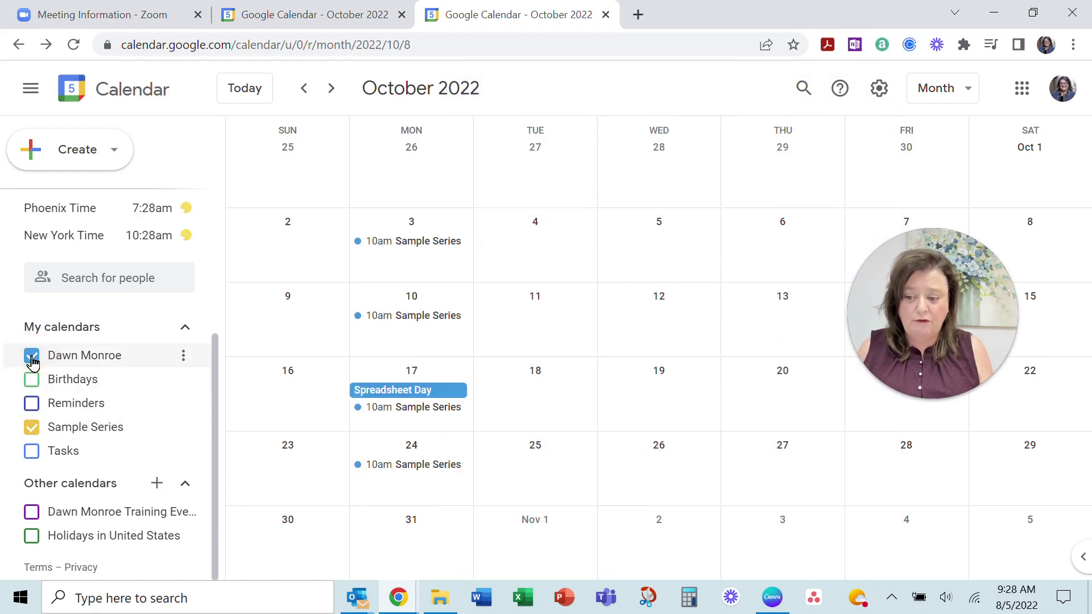
Copy the Oct 3 Sample Series event into the Sample Series calendar and save it
{"action": "left_click", "coordinate": [406, 250]}
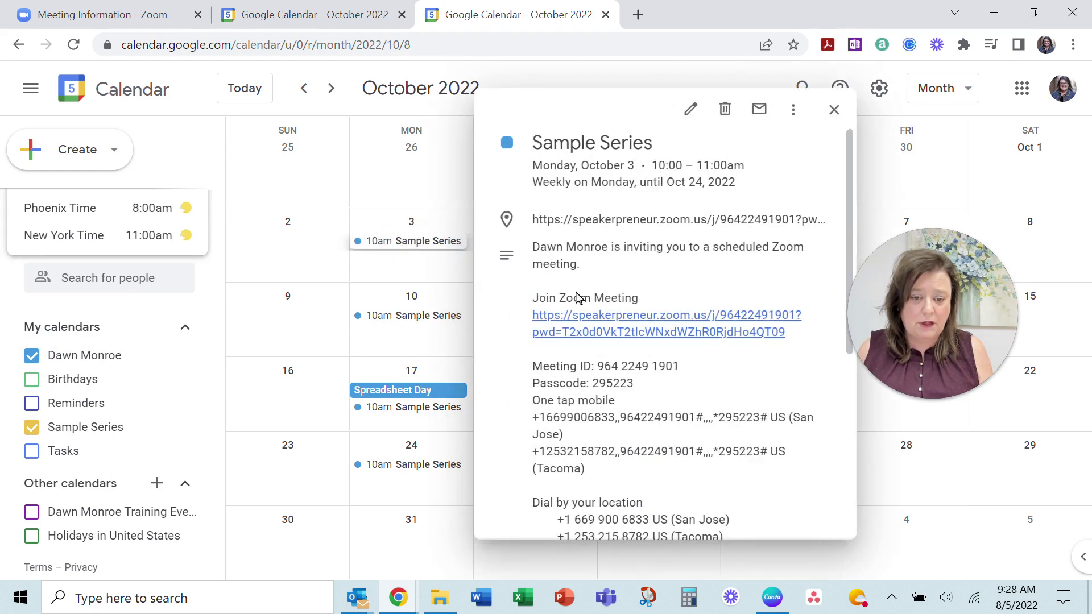
{"action": "left_click", "coordinate": [794, 110]}
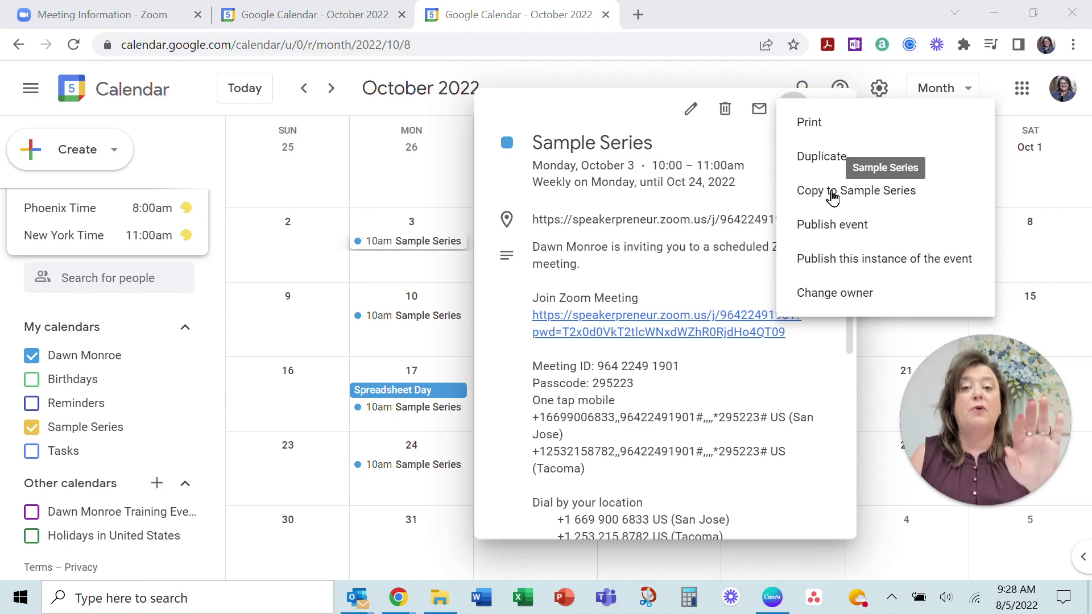
{"action": "left_click", "coordinate": [832, 196]}
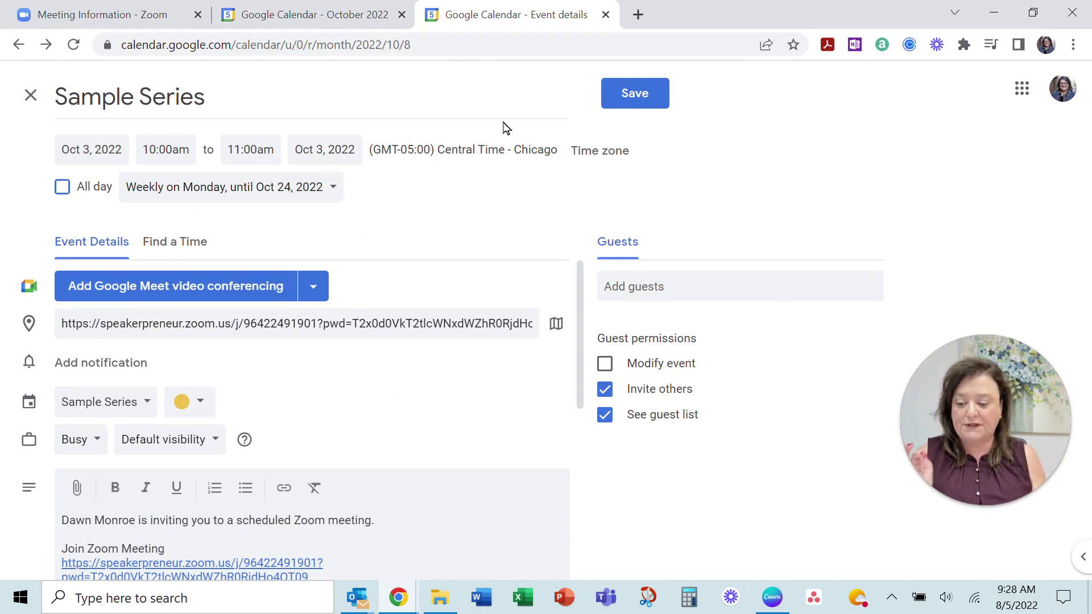
{"action": "scroll", "coordinate": [373, 494], "scroll_direction": "down", "scroll_amount": 3}
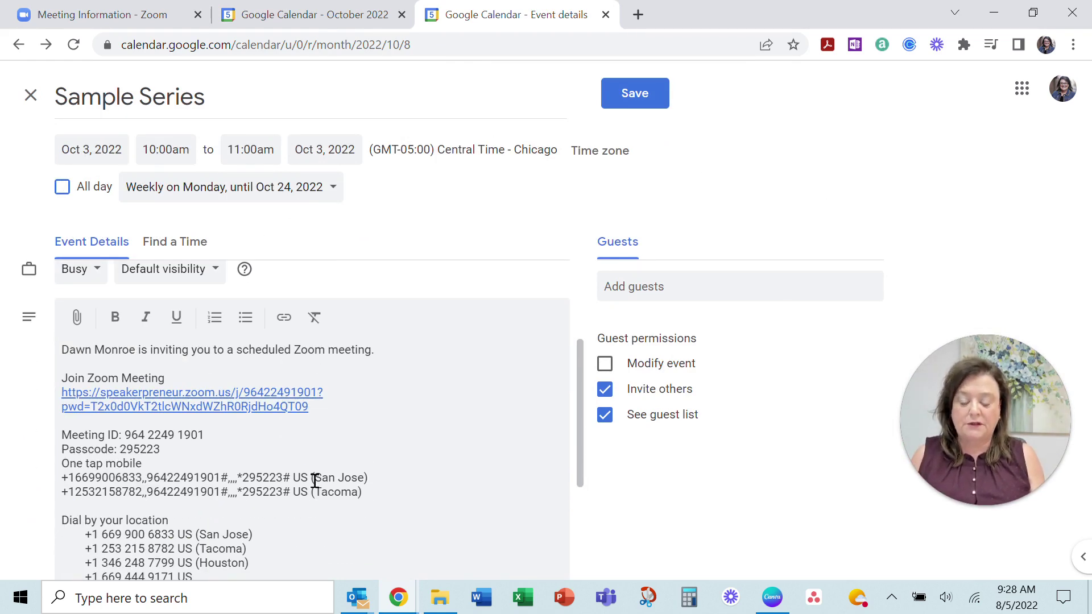
{"action": "left_click", "coordinate": [651, 101]}
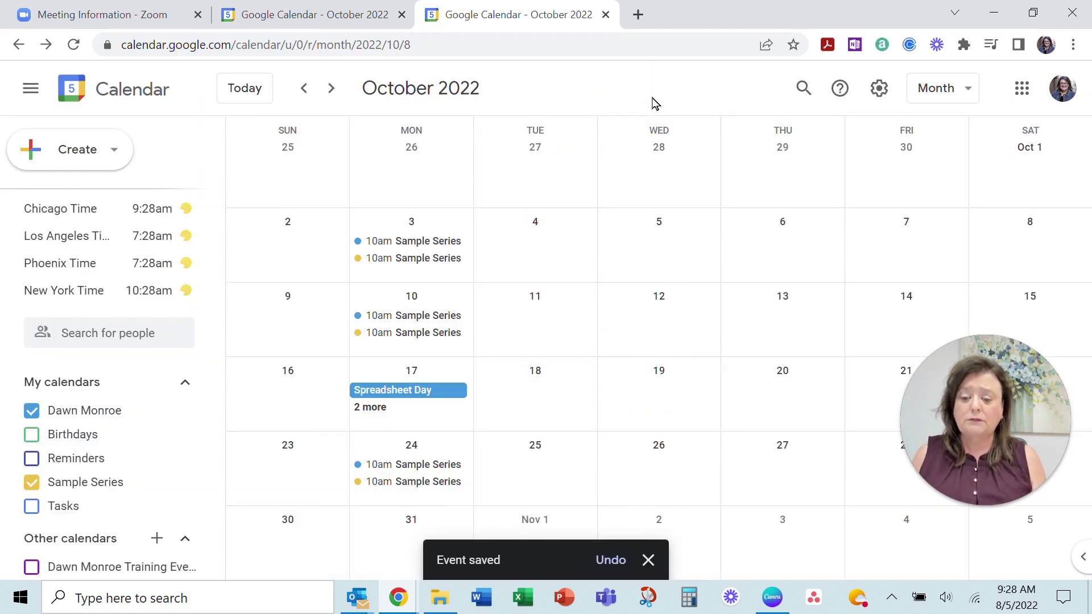
Hide your personal calendar and open Settings and sharing for the Sample Series calendar
{"action": "left_click", "coordinate": [32, 417]}
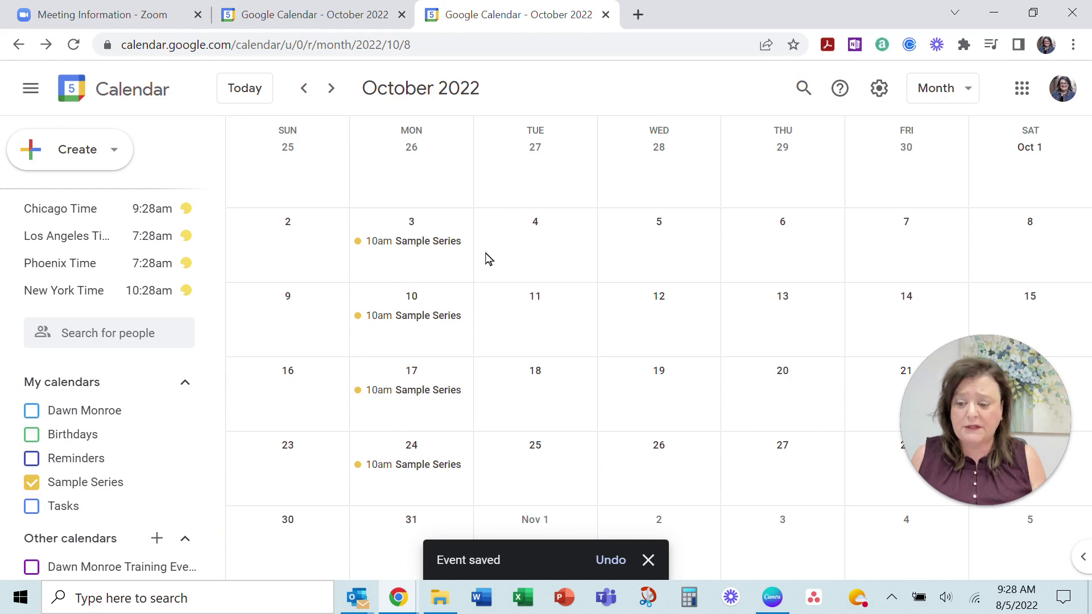
{"action": "mouse_move", "coordinate": [199, 476]}
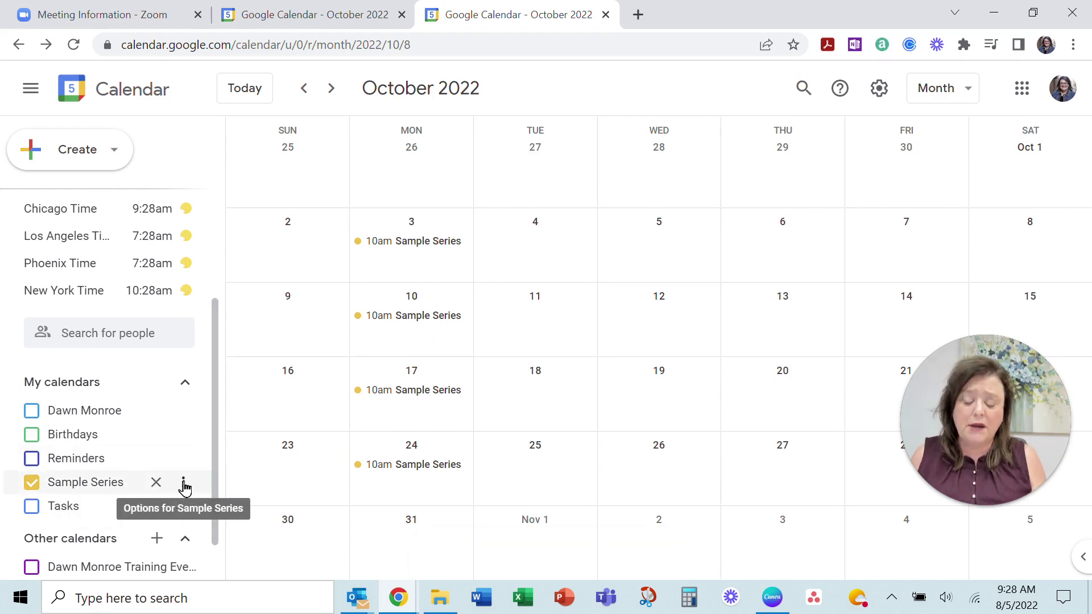
{"action": "left_click", "coordinate": [184, 488]}
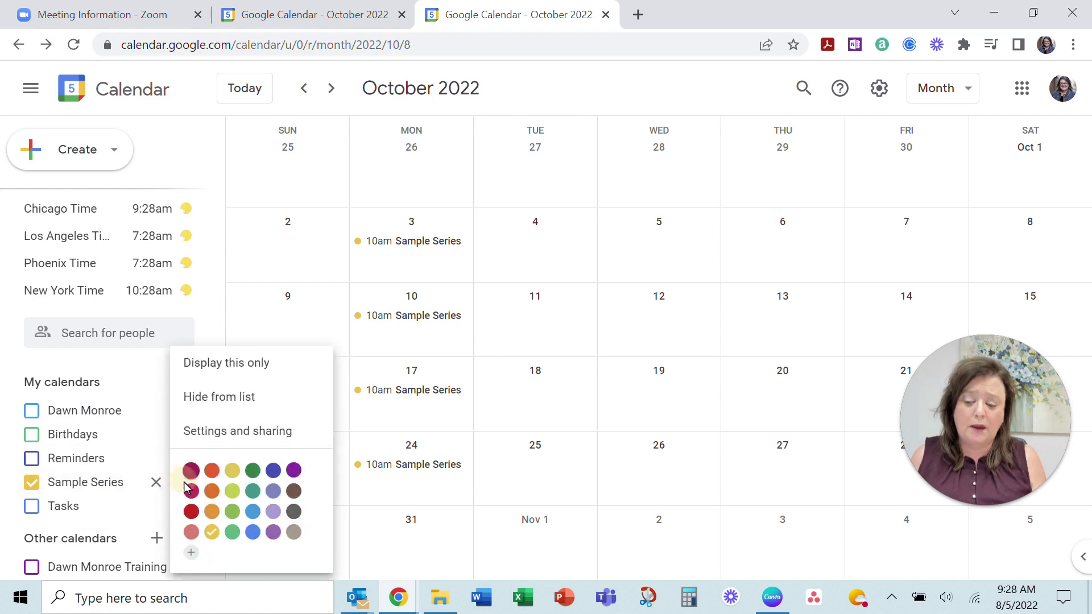
{"action": "left_click", "coordinate": [220, 437]}
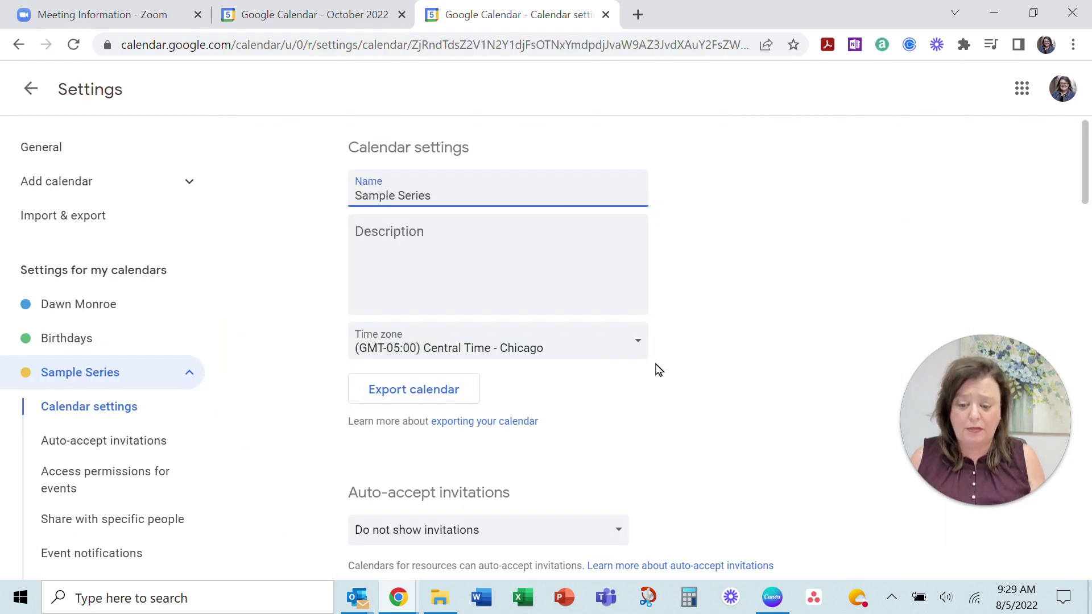
Scroll down to Integrate calendar and select the Sample Series public URL for copying
{"action": "scroll", "coordinate": [657, 369], "scroll_direction": "down", "scroll_amount": 1}
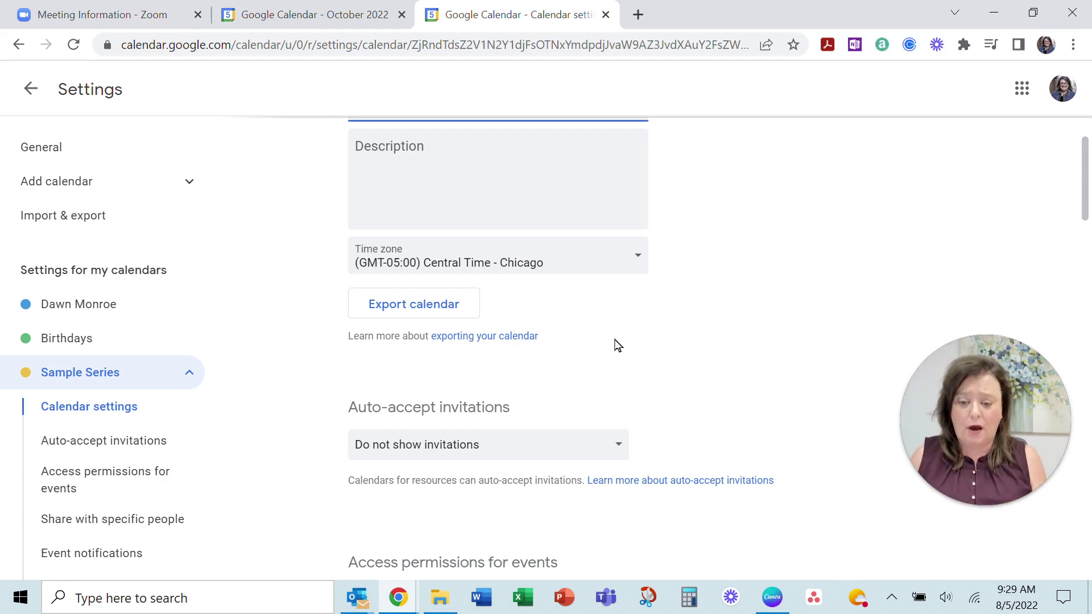
{"action": "scroll", "coordinate": [651, 315], "scroll_direction": "down", "scroll_amount": 5}
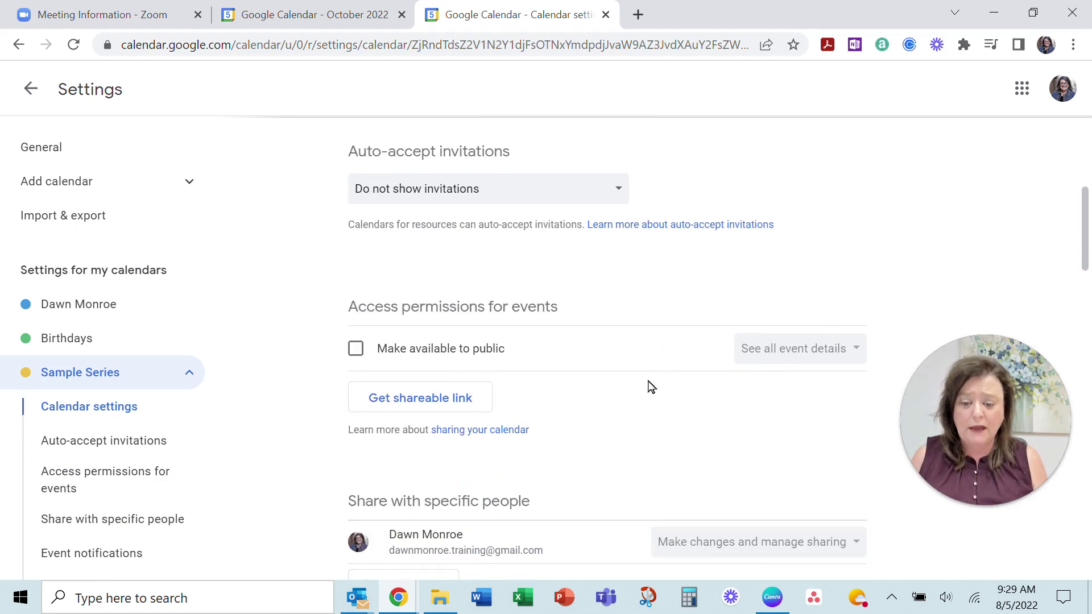
{"action": "scroll", "coordinate": [648, 381], "scroll_direction": "down", "scroll_amount": 7}
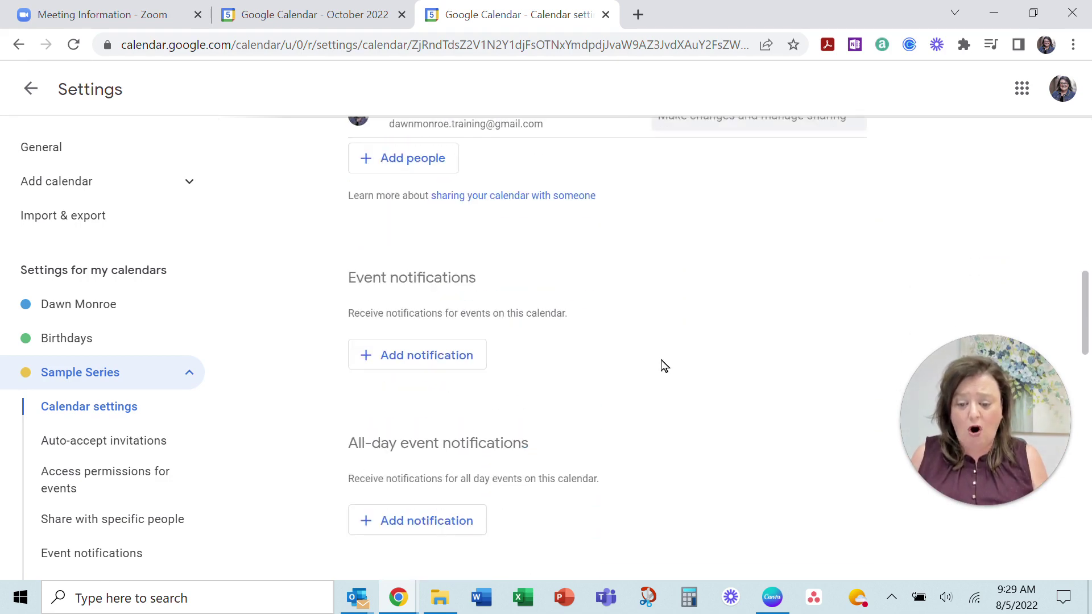
{"action": "scroll", "coordinate": [664, 365], "scroll_direction": "down", "scroll_amount": 9}
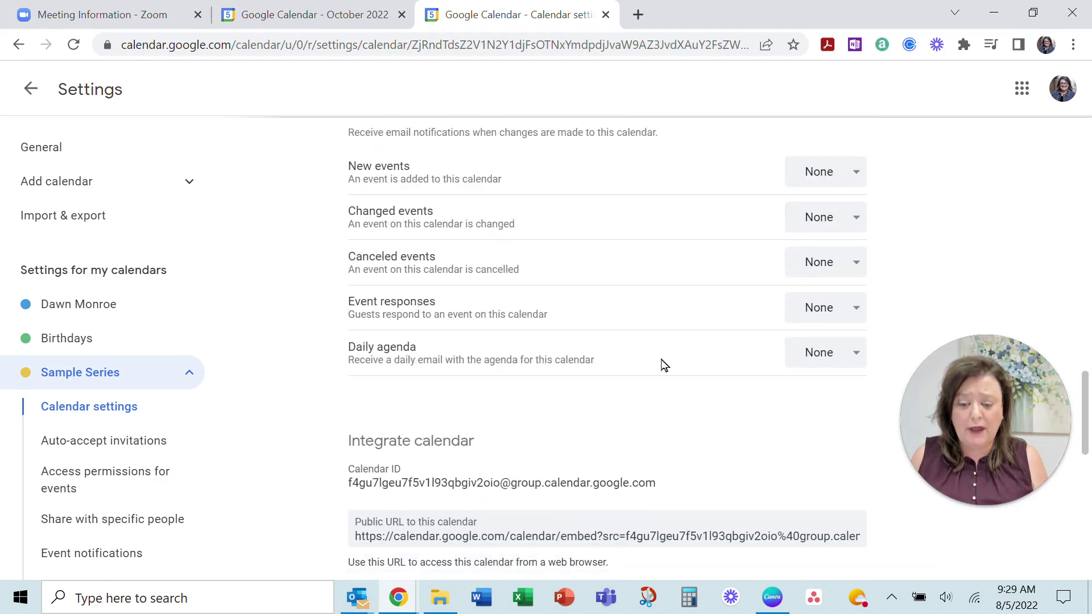
{"action": "scroll", "coordinate": [664, 365], "scroll_direction": "down", "scroll_amount": 5}
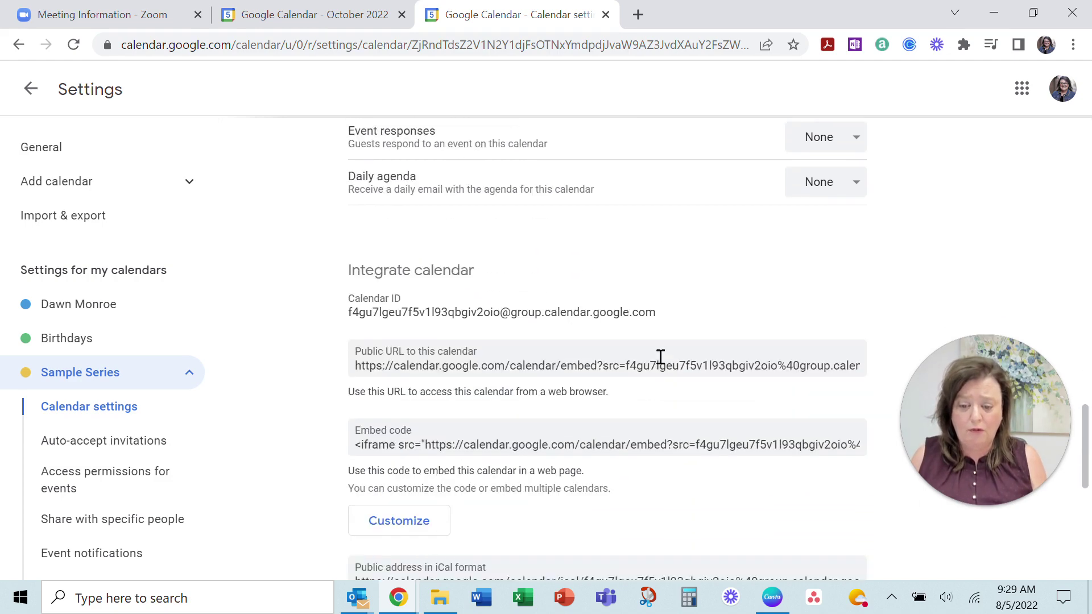
{"action": "scroll", "coordinate": [660, 357], "scroll_direction": "down", "scroll_amount": 2}
{"action": "scroll", "coordinate": [659, 364], "scroll_direction": "up", "scroll_amount": 2}
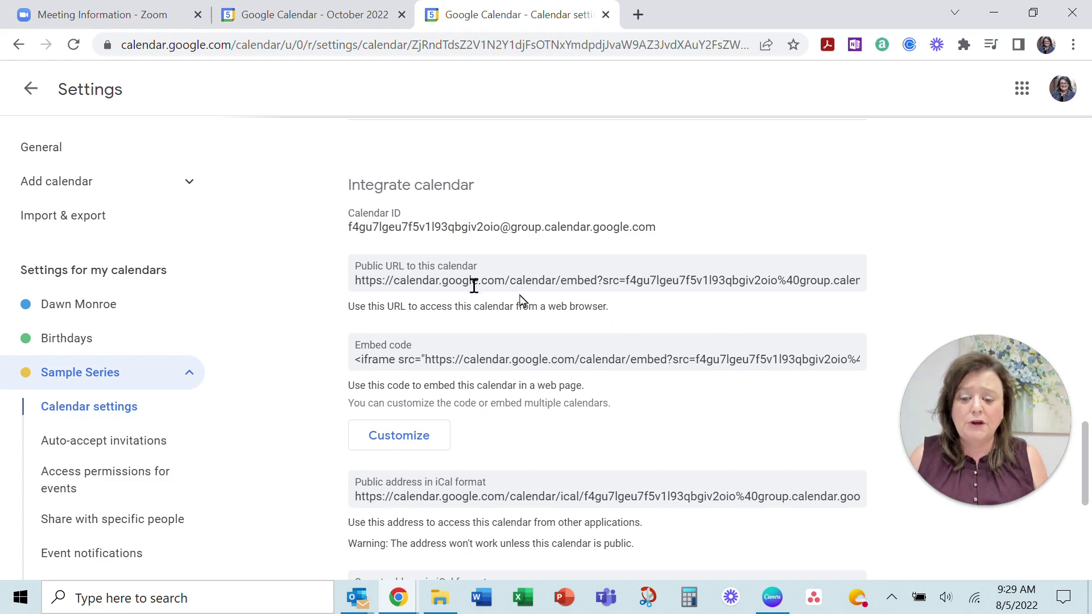
{"action": "left_click", "coordinate": [356, 285]}
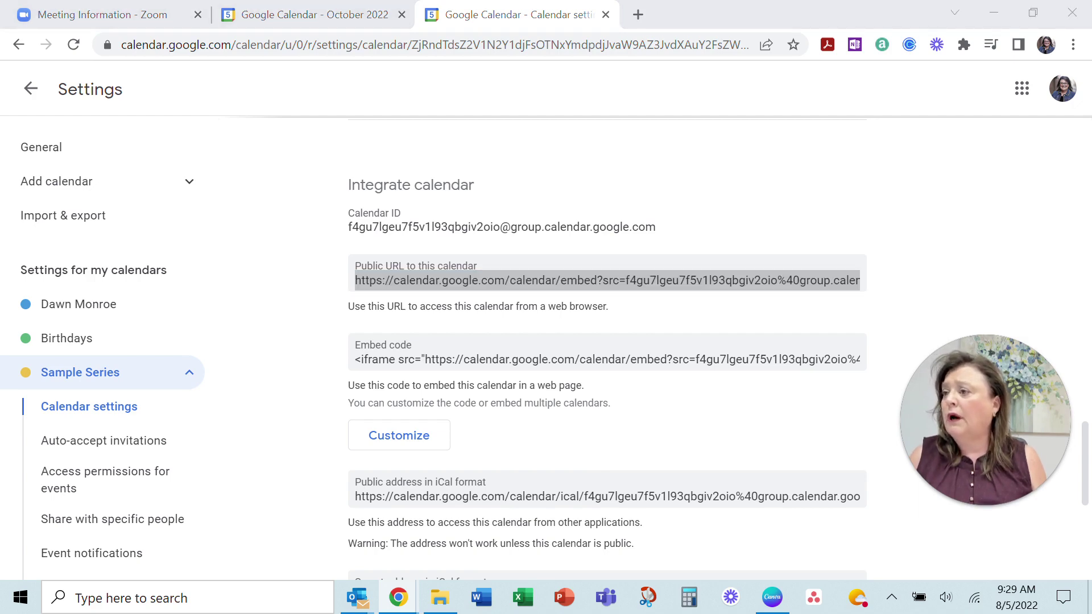
Bring the Kajabi editor full-screen and open the Download Calendar Invites With Zoom Link button's settings
{"action": "key", "text": "alt+Tab"}
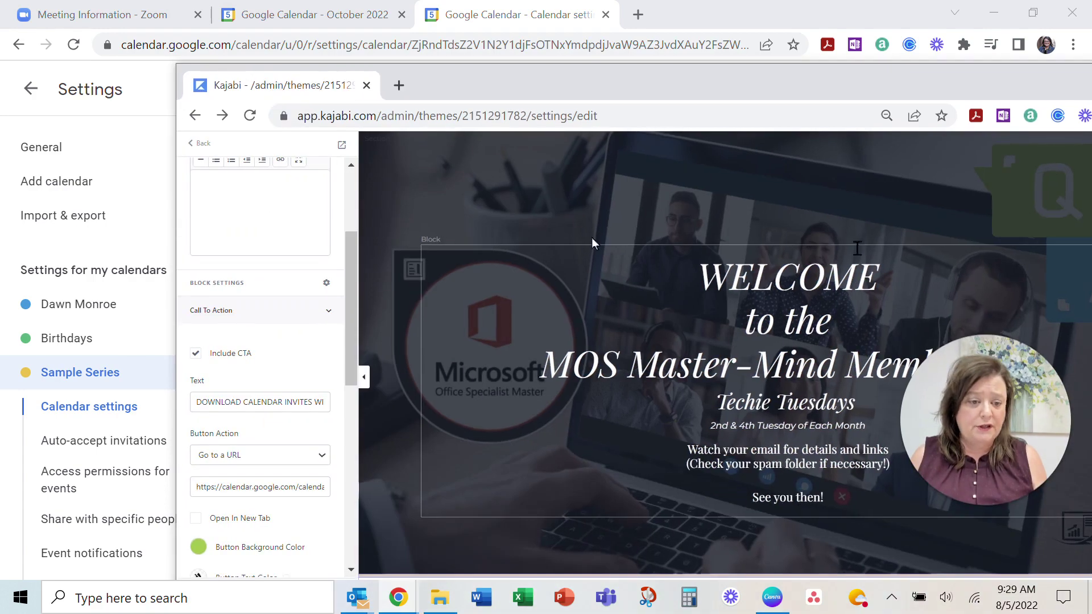
{"action": "left_click_drag", "start_coordinate": [1023, 89], "coordinate": [903, 94]}
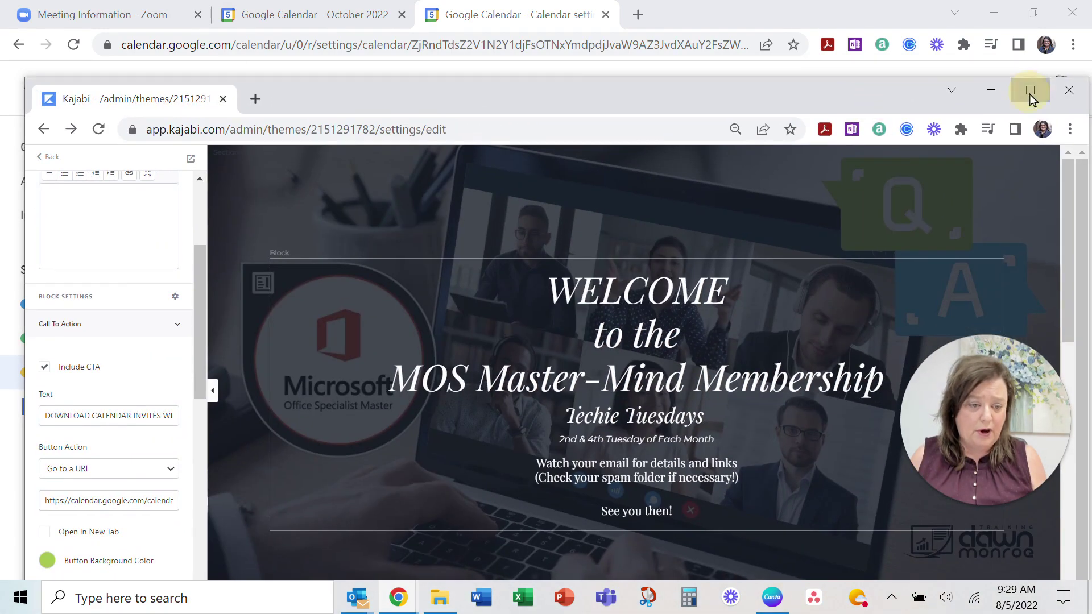
{"action": "left_click", "coordinate": [1032, 88]}
{"action": "scroll", "coordinate": [601, 400], "scroll_direction": "down", "scroll_amount": 5}
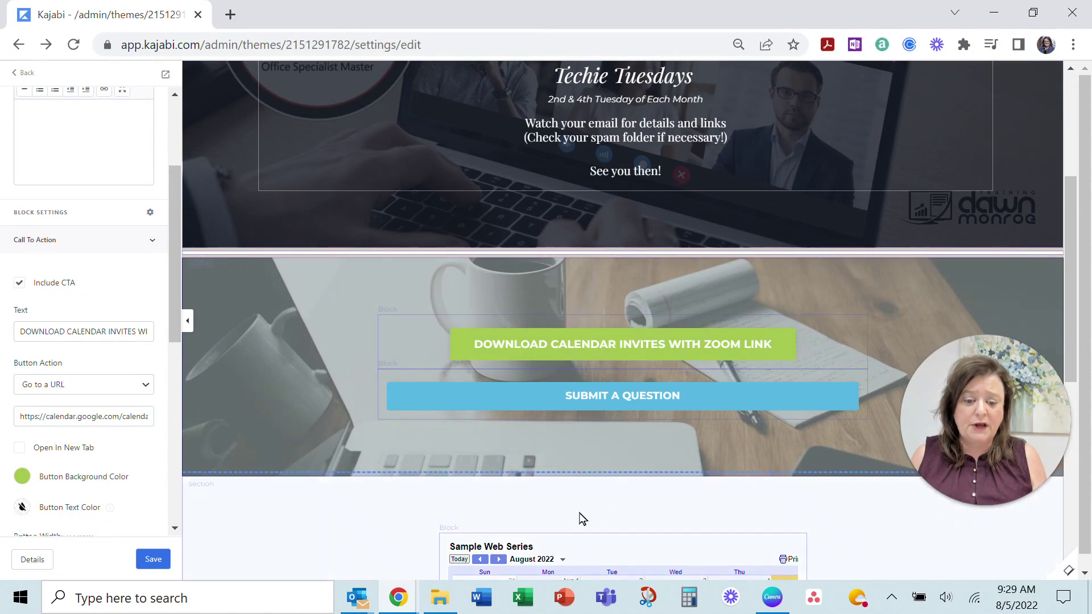
{"action": "left_click", "coordinate": [719, 357]}
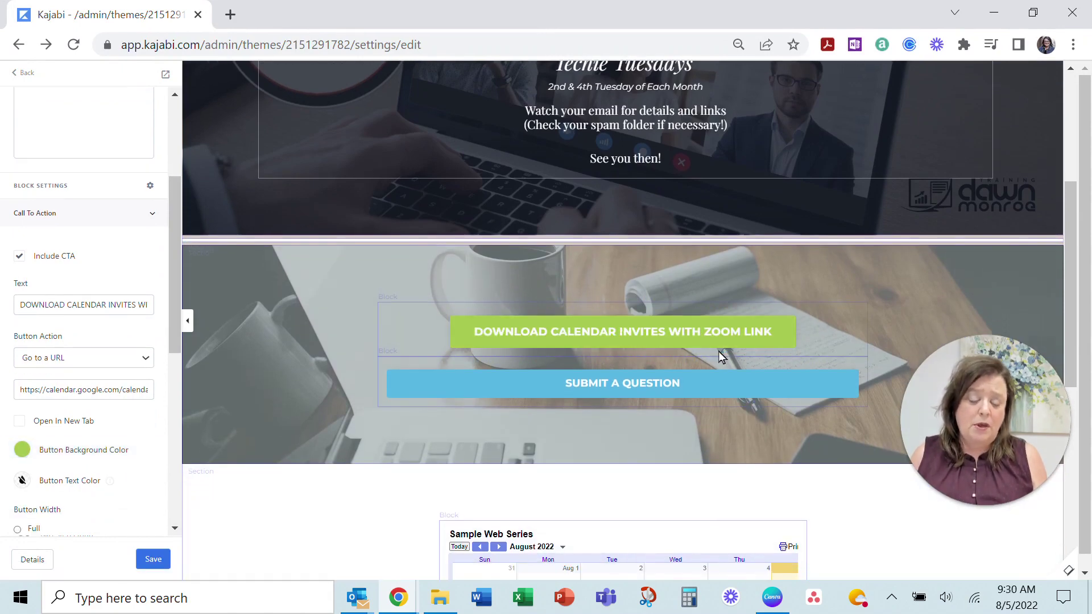
{"action": "left_click", "coordinate": [680, 341]}
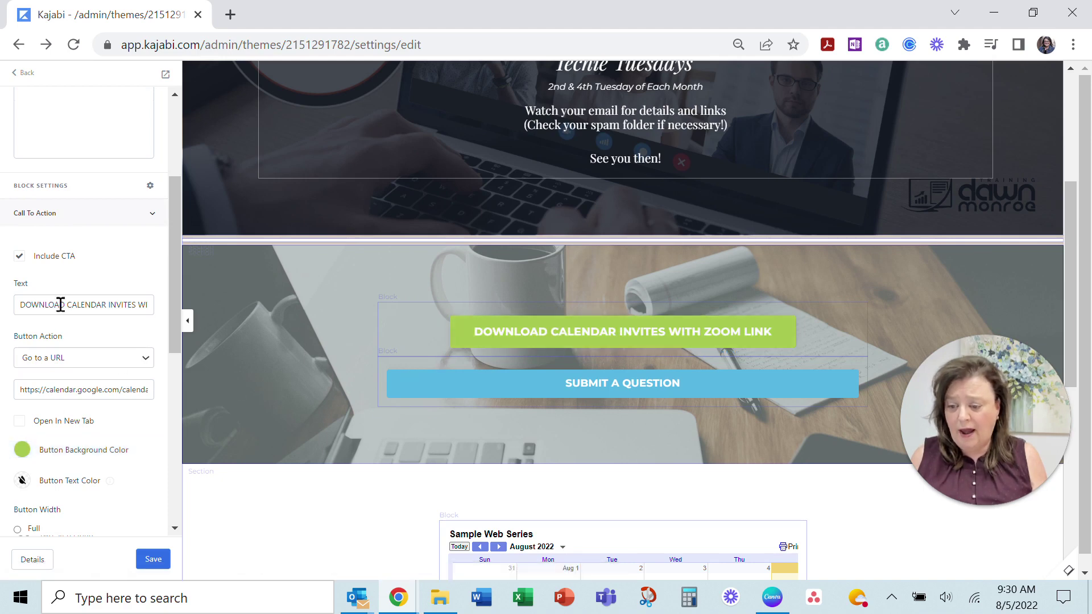
Change the button label's DOWNLOAD to VIEW
{"action": "left_click_drag", "start_coordinate": [64, 304], "coordinate": [26, 303]}
{"action": "key", "text": "BackSpace"}
{"action": "key", "text": "BackSpace"}
{"action": "key", "text": "Delete"}
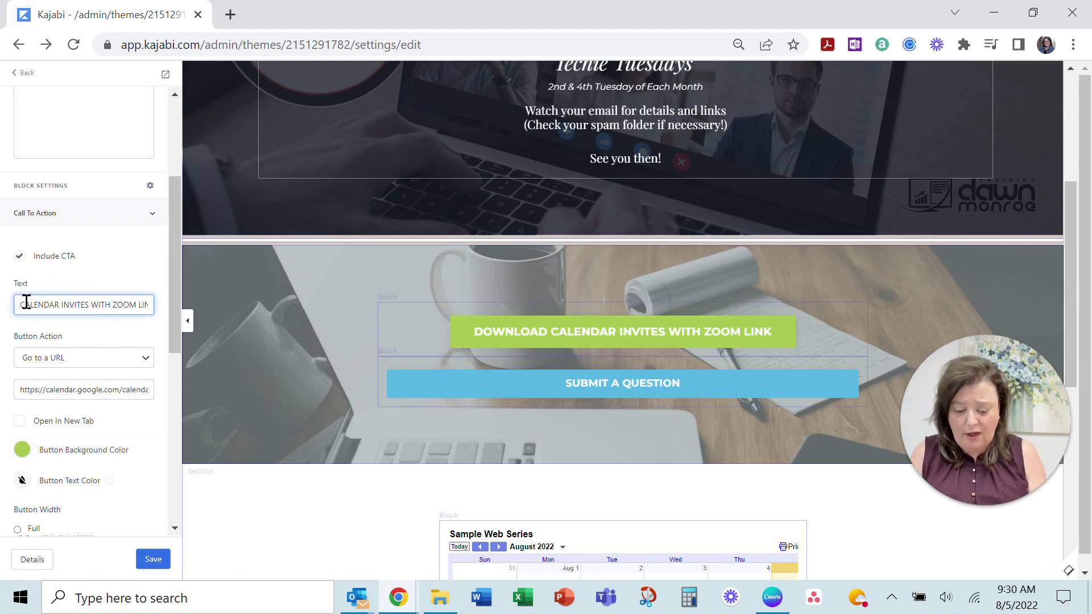
{"action": "type", "text": "VI"}
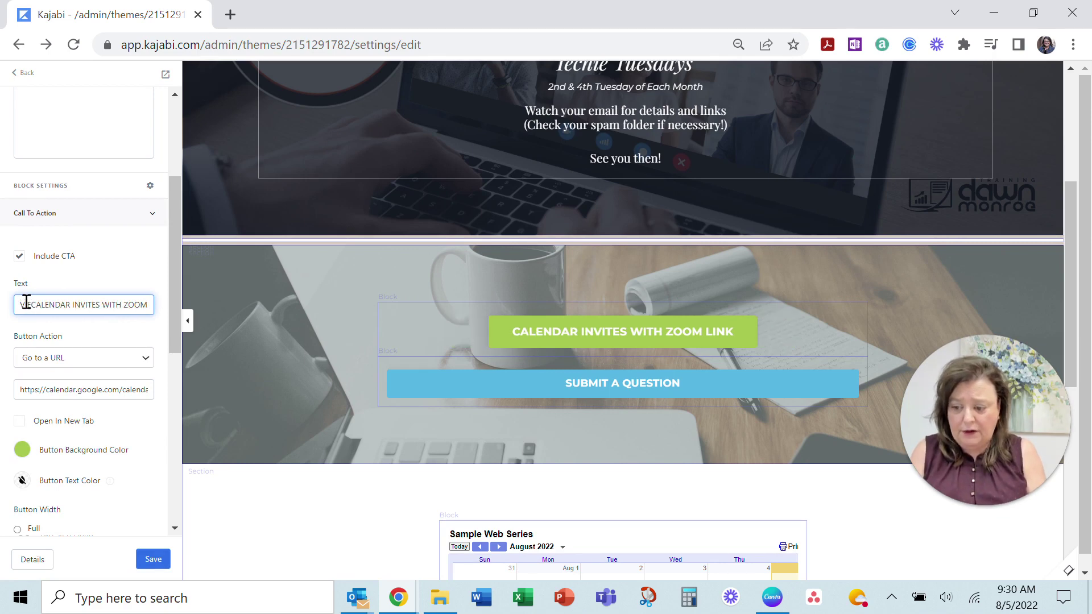
{"action": "type", "text": "EW"}
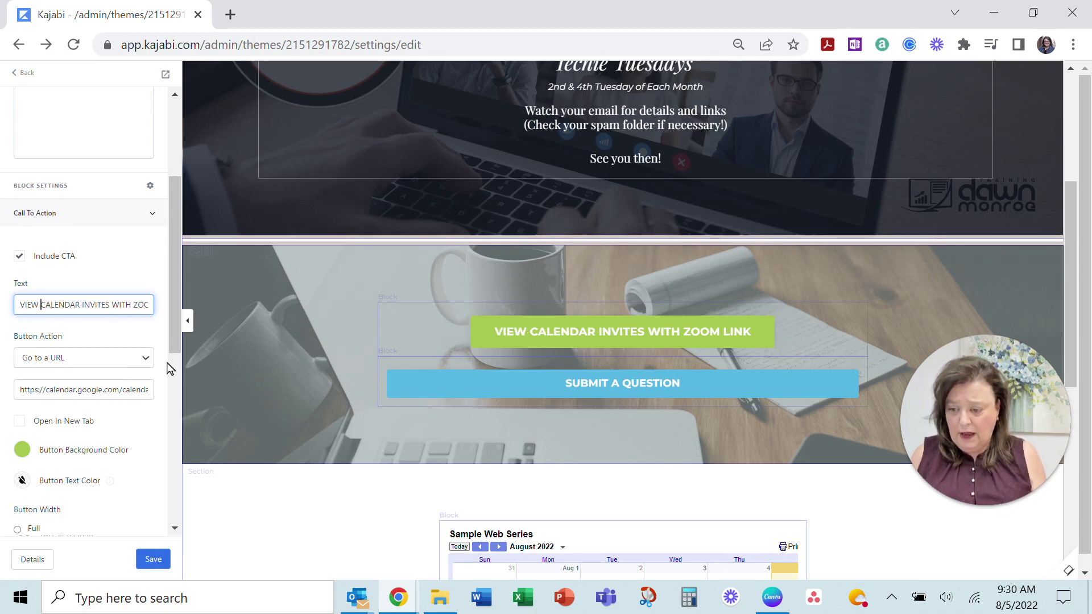
Replace the button's Go to a URL link with the copied public calendar URL, save, and preview
{"action": "left_click", "coordinate": [145, 359]}
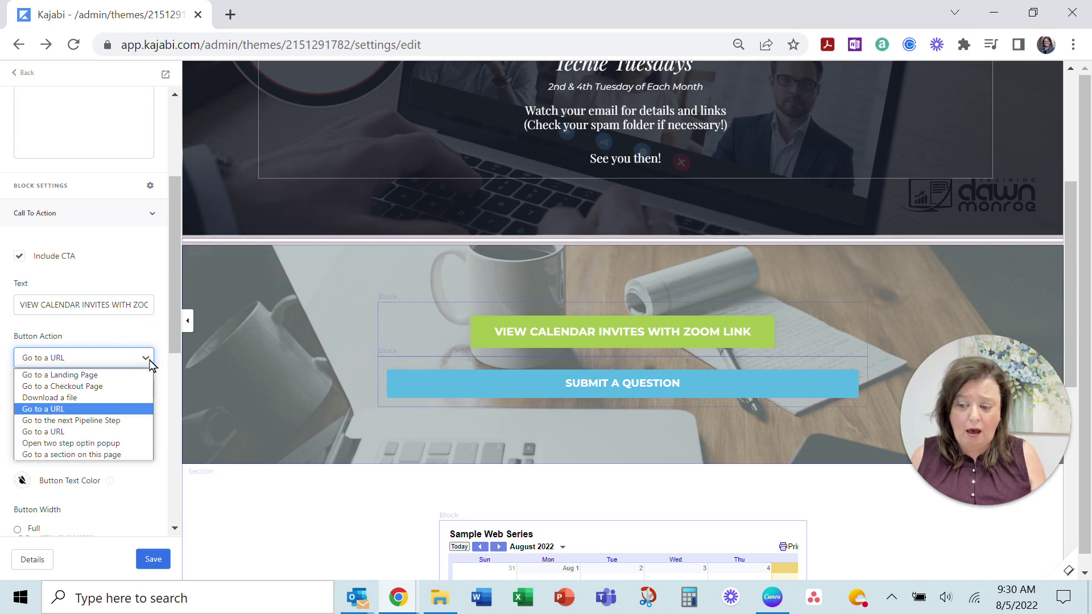
{"action": "left_click", "coordinate": [150, 362]}
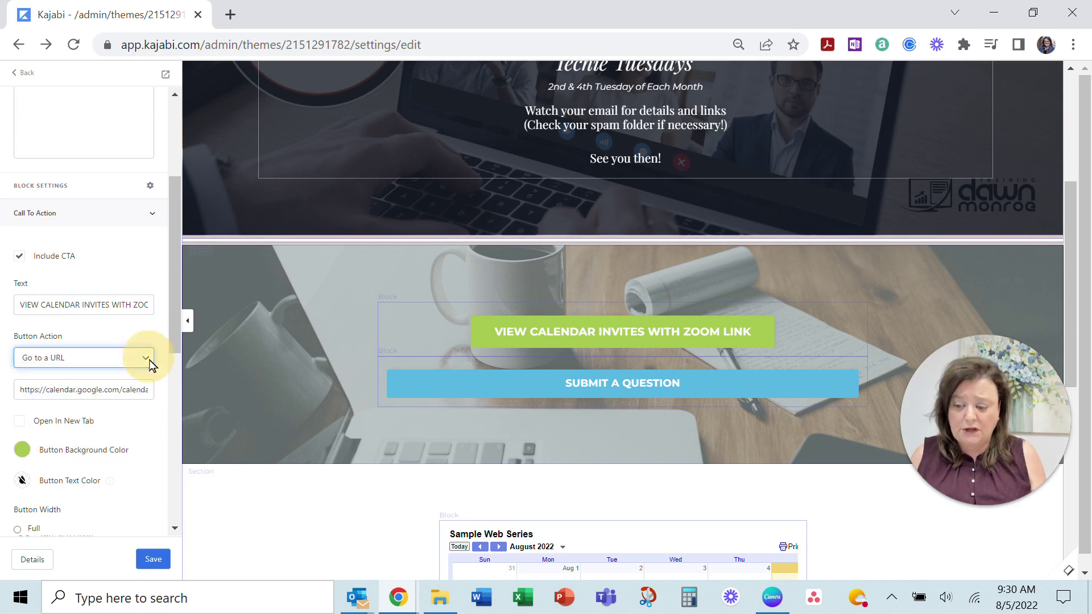
{"action": "left_click_drag", "start_coordinate": [19, 390], "coordinate": [172, 387]}
{"action": "key", "text": "BackSpace"}
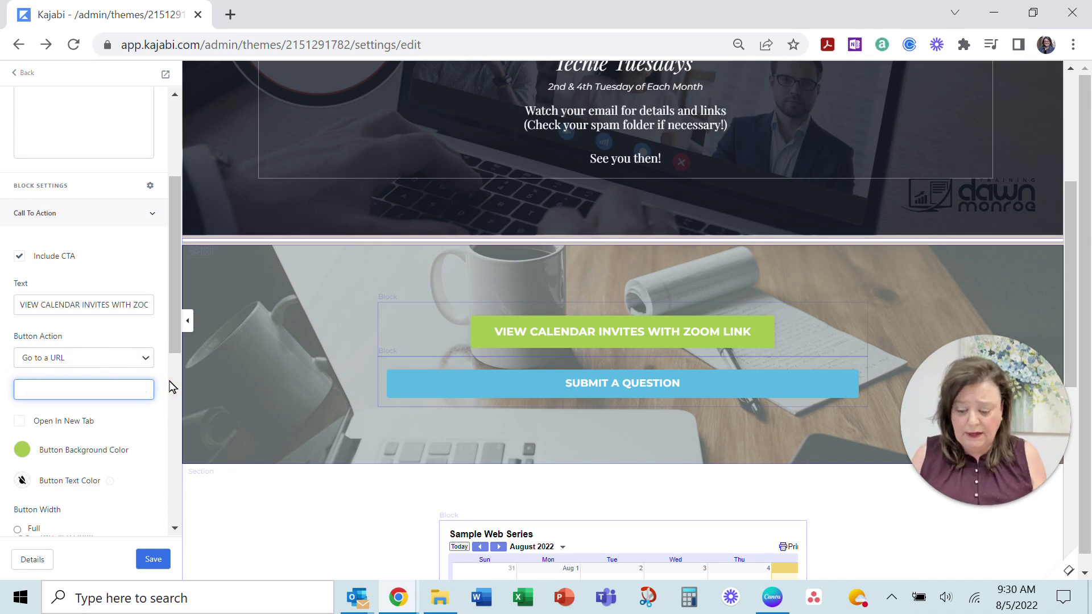
{"action": "key", "text": "ctrl+v"}
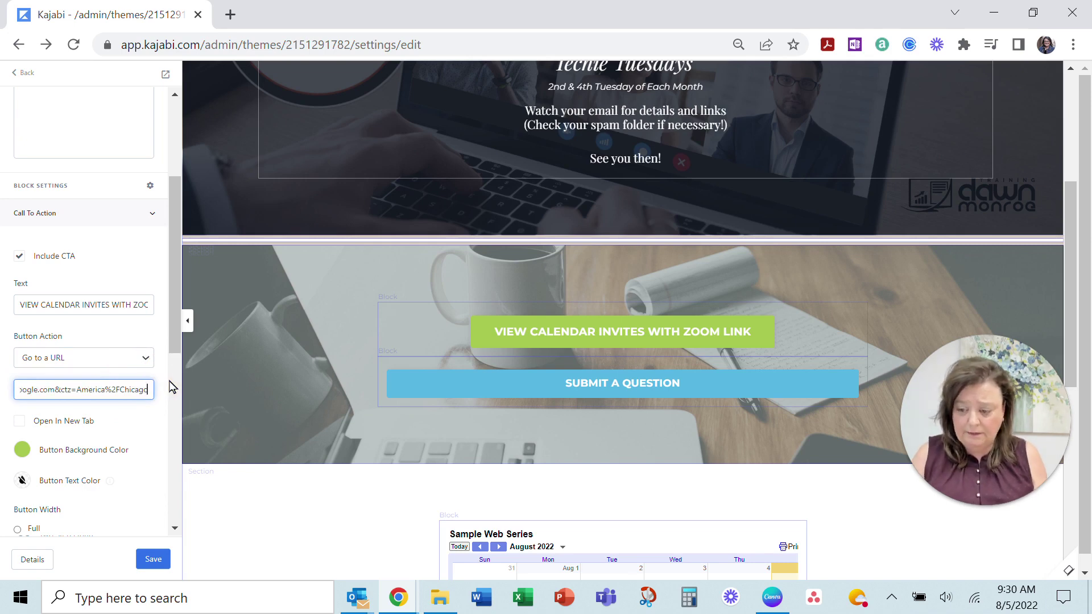
{"action": "left_click", "coordinate": [152, 563]}
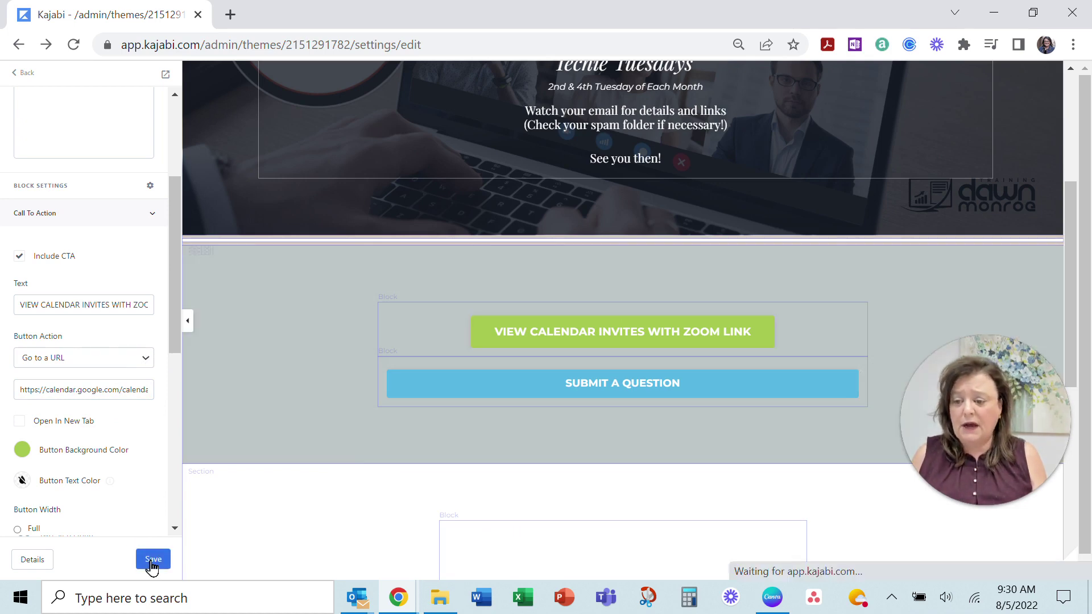
{"action": "left_click", "coordinate": [26, 75]}
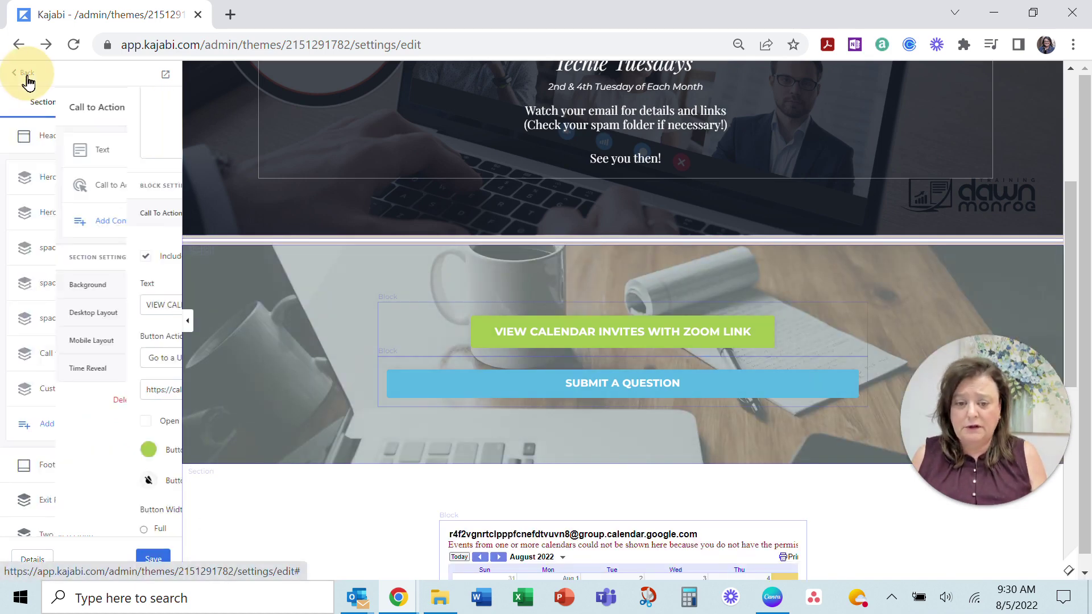
{"action": "left_click", "coordinate": [166, 75]}
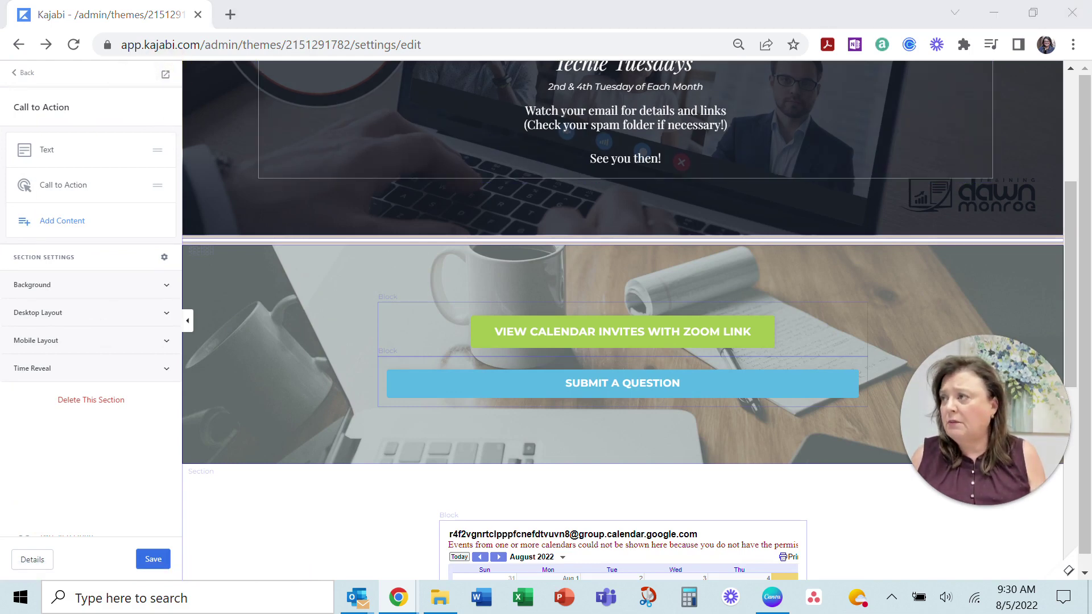
Maximize and reload the preview, then test the VIEW CALENDAR INVITES WITH ZOOM LINK button
{"action": "left_click_drag", "start_coordinate": [629, 151], "coordinate": [134, 117]}
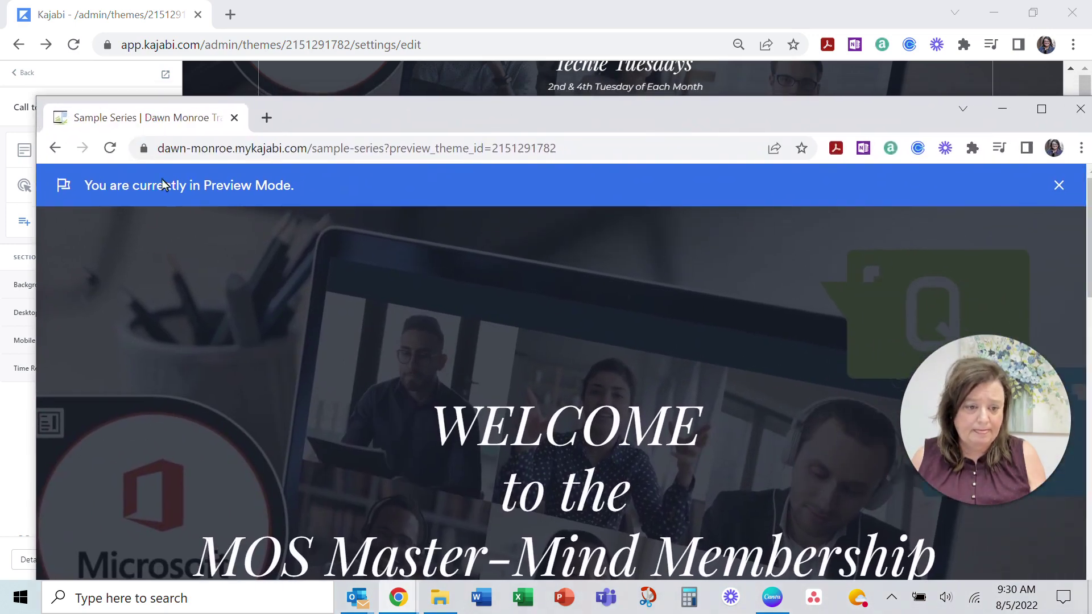
{"action": "left_click", "coordinate": [1041, 109]}
{"action": "scroll", "coordinate": [784, 356], "scroll_direction": "down", "scroll_amount": 3}
{"action": "scroll", "coordinate": [747, 350], "scroll_direction": "up", "scroll_amount": 2}
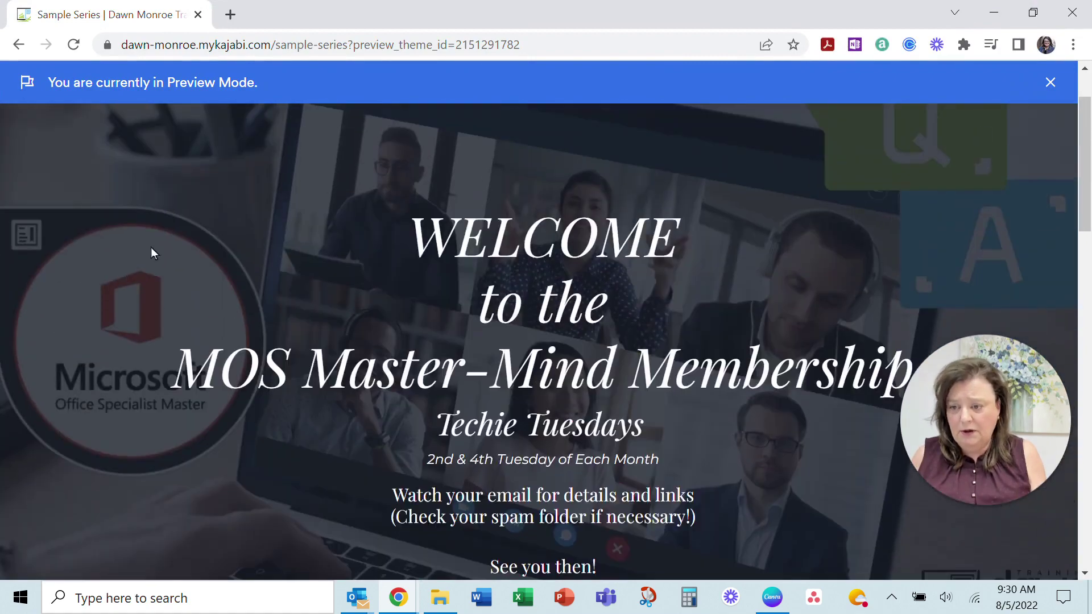
{"action": "left_click", "coordinate": [74, 44]}
{"action": "scroll", "coordinate": [793, 363], "scroll_direction": "down", "scroll_amount": 8}
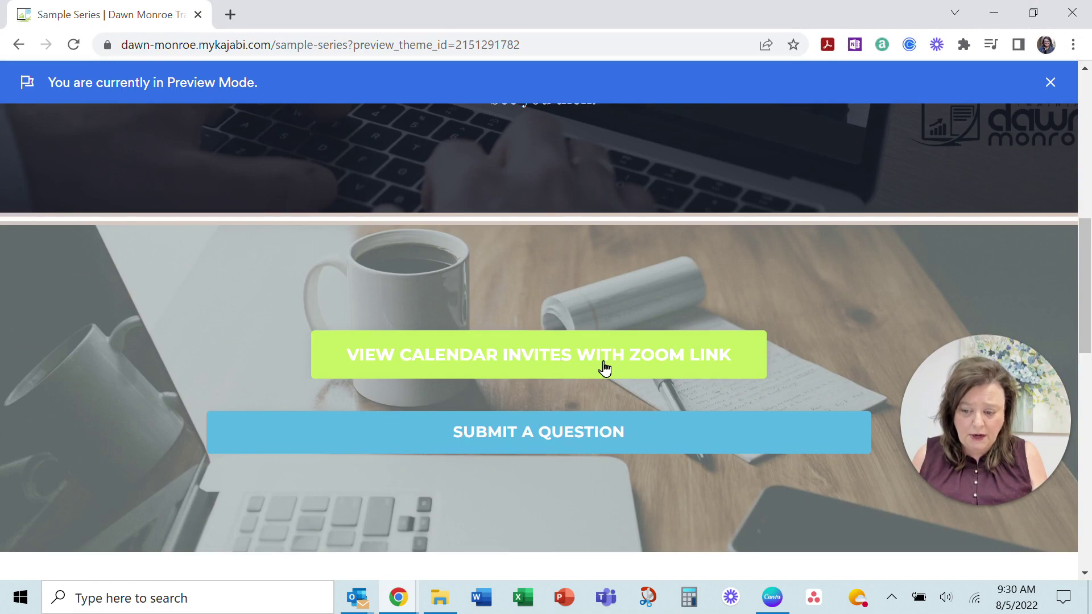
{"action": "left_click", "coordinate": [605, 368]}
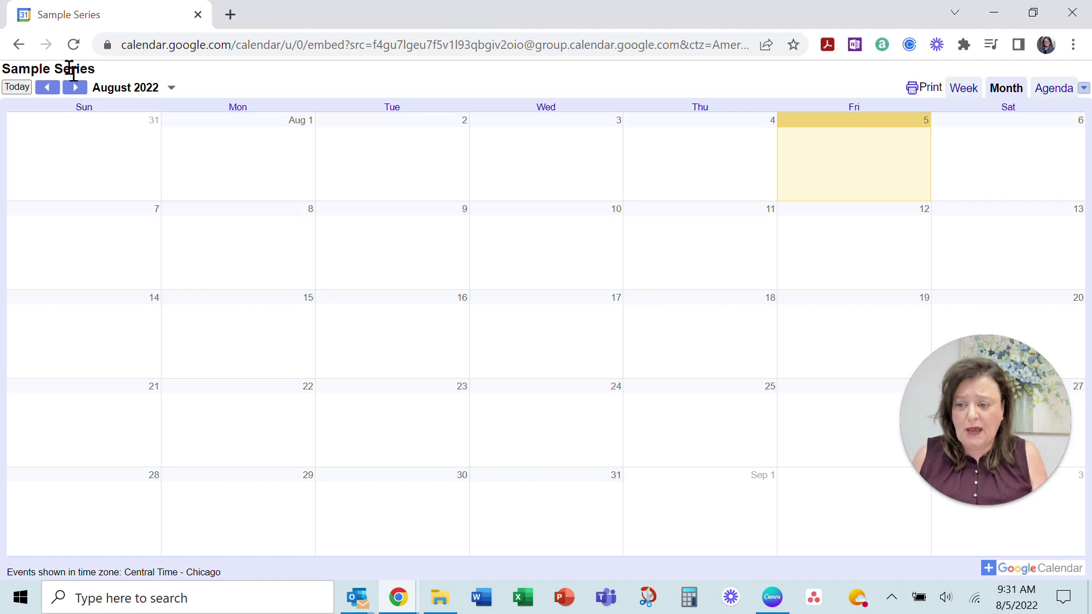
Advance the public calendar to October 2022, try adding it to Google Calendar, and close the extra tab
{"action": "left_click", "coordinate": [81, 89]}
{"action": "left_click", "coordinate": [81, 89]}
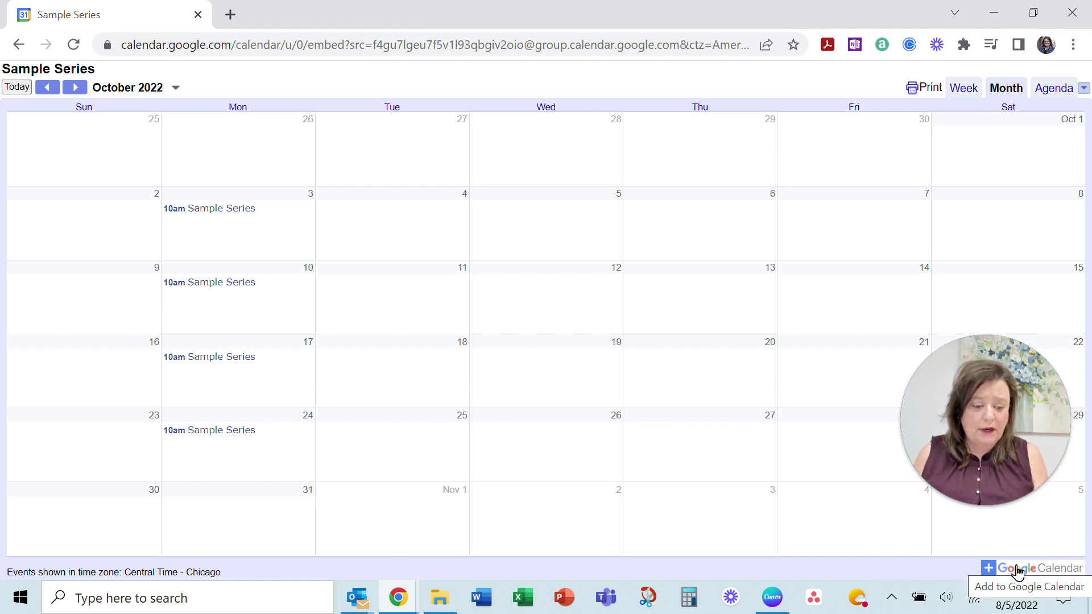
{"action": "left_click", "coordinate": [1019, 570]}
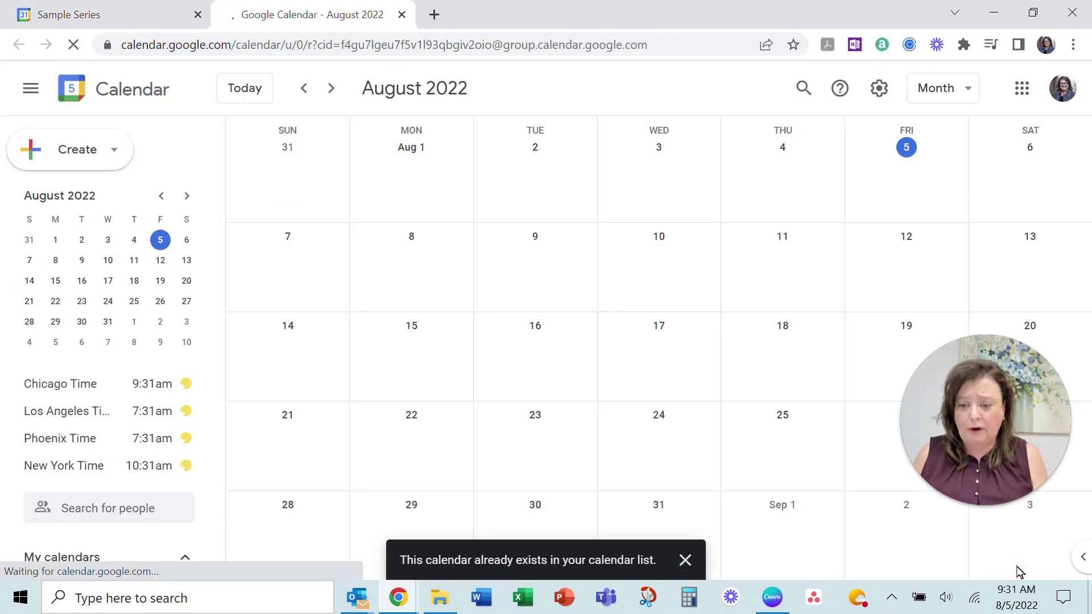
{"action": "left_click", "coordinate": [685, 560]}
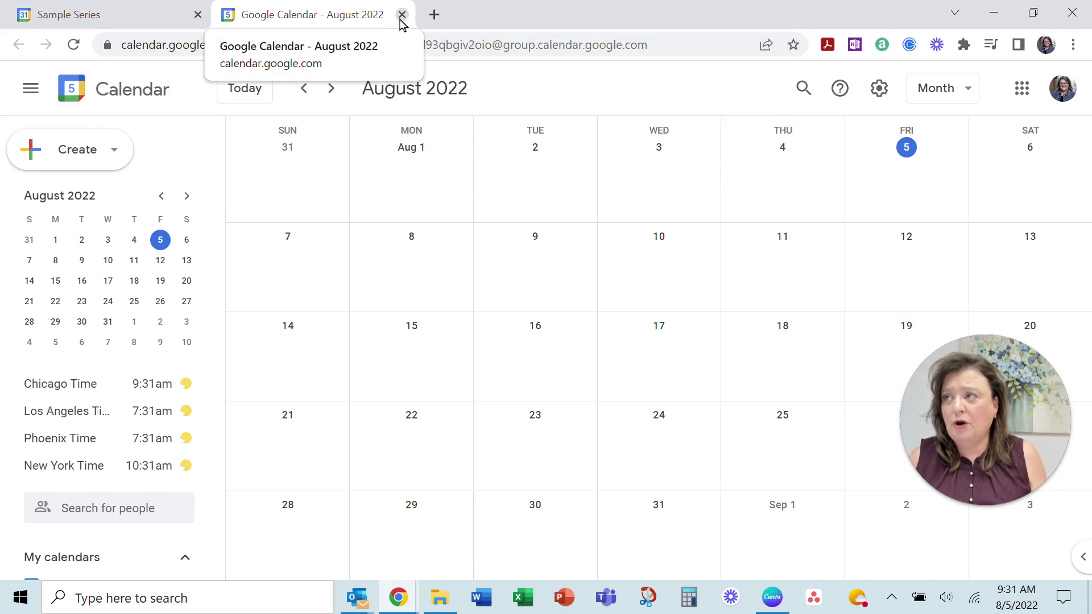
{"action": "left_click", "coordinate": [401, 21]}
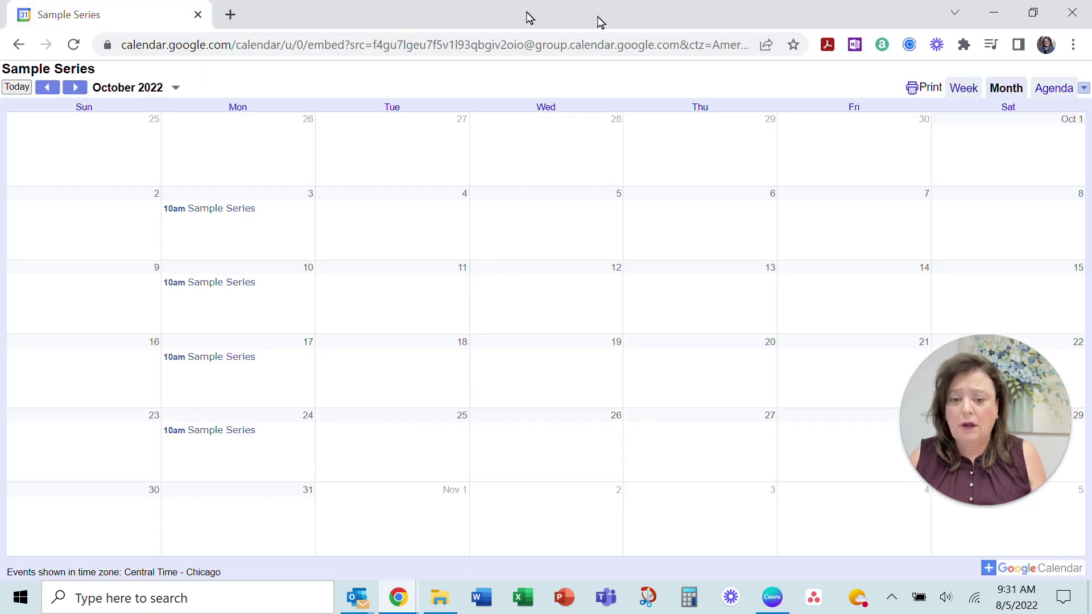
Return to the calendar settings window and select the Sample Series iframe embed code to copy
{"action": "left_click", "coordinate": [398, 597]}
{"action": "mouse_move", "coordinate": [444, 569]}
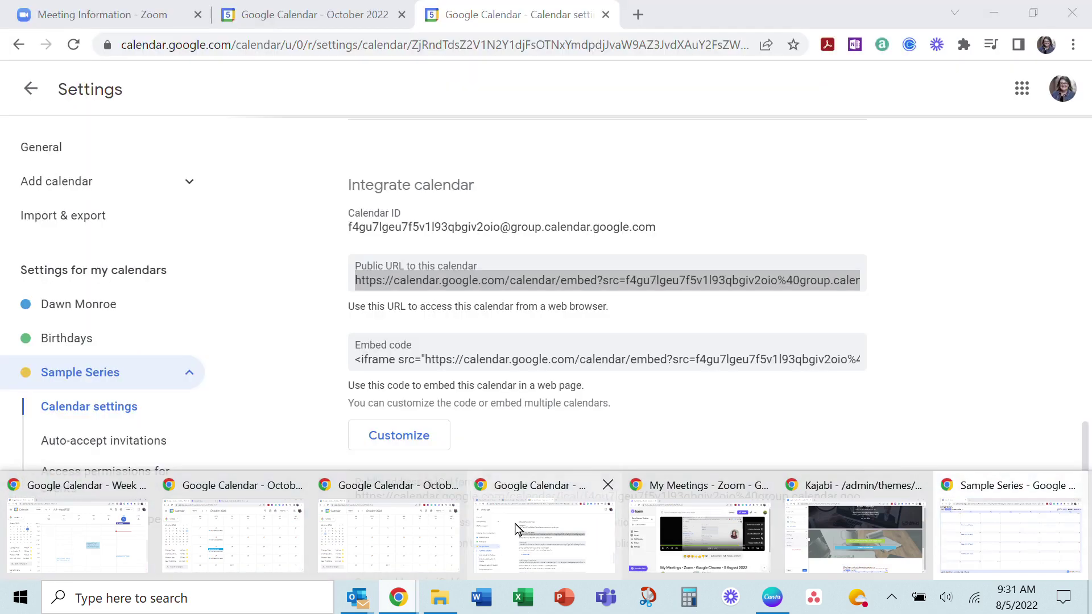
{"action": "left_click", "coordinate": [543, 537]}
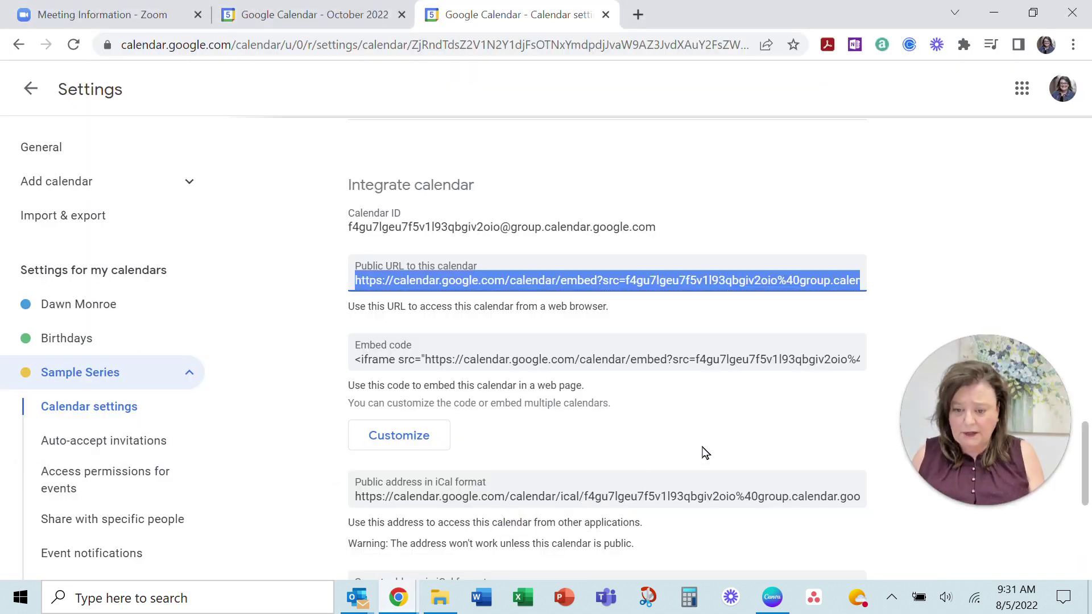
{"action": "left_click", "coordinate": [461, 361]}
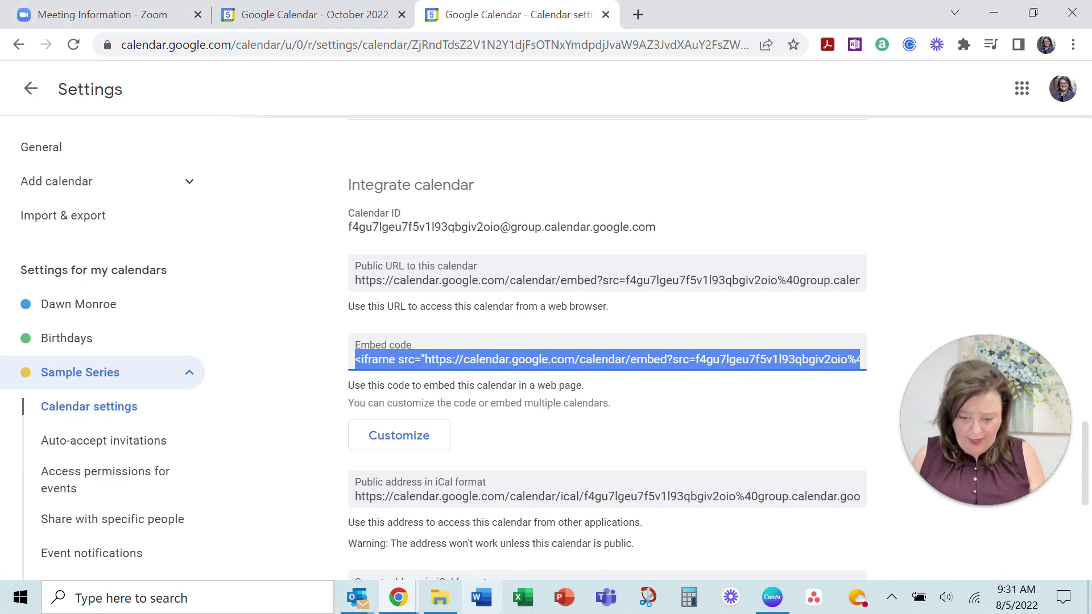
{"action": "mouse_move", "coordinate": [407, 607]}
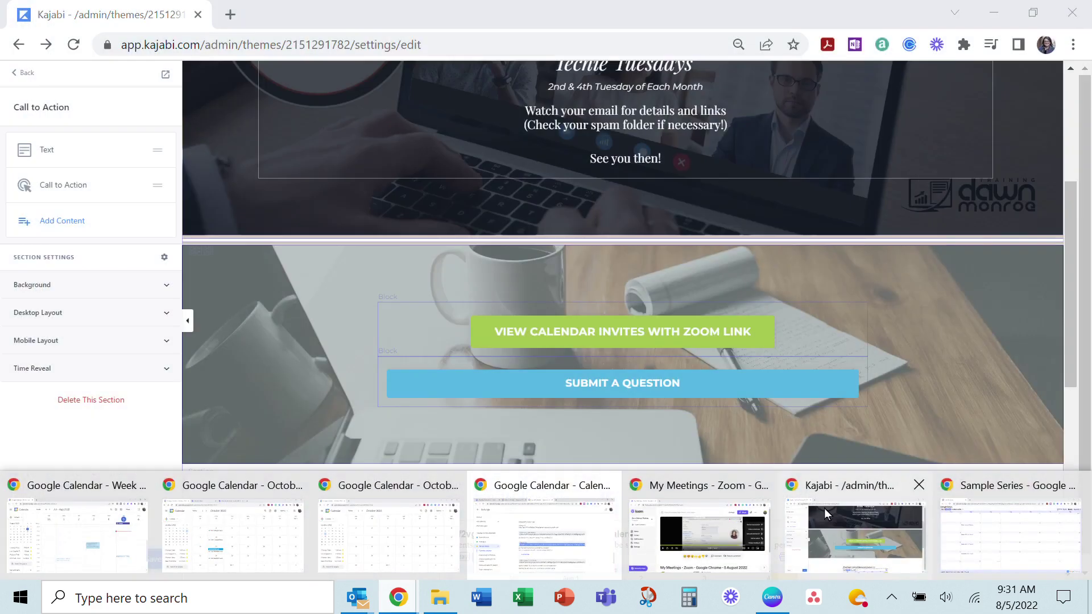
Switch back to Kajabi and open the Custom Code section's block settings
{"action": "left_click", "coordinate": [824, 507]}
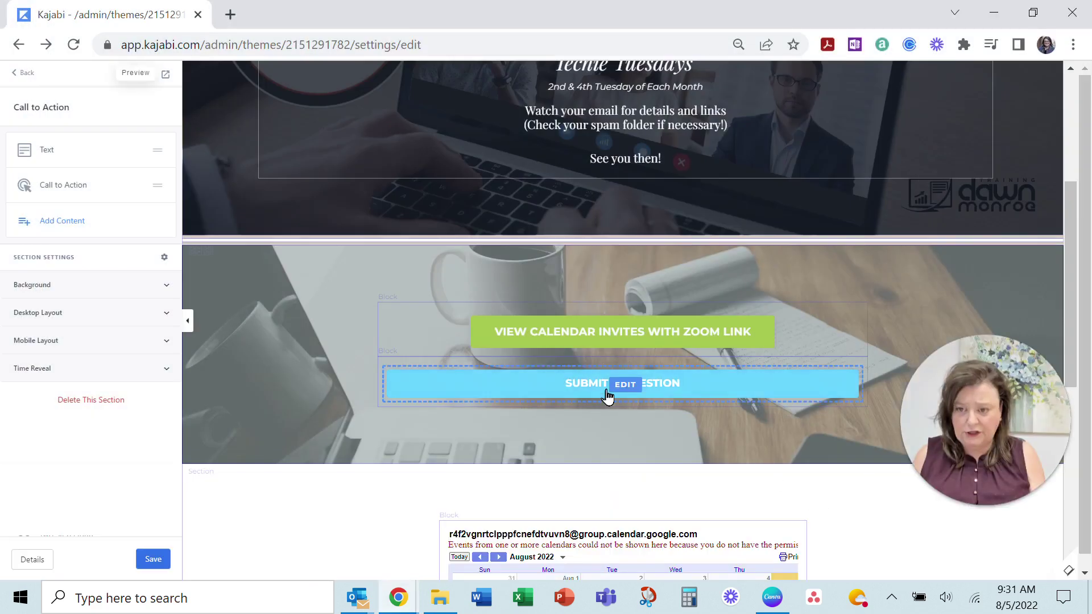
{"action": "left_click", "coordinate": [25, 72]}
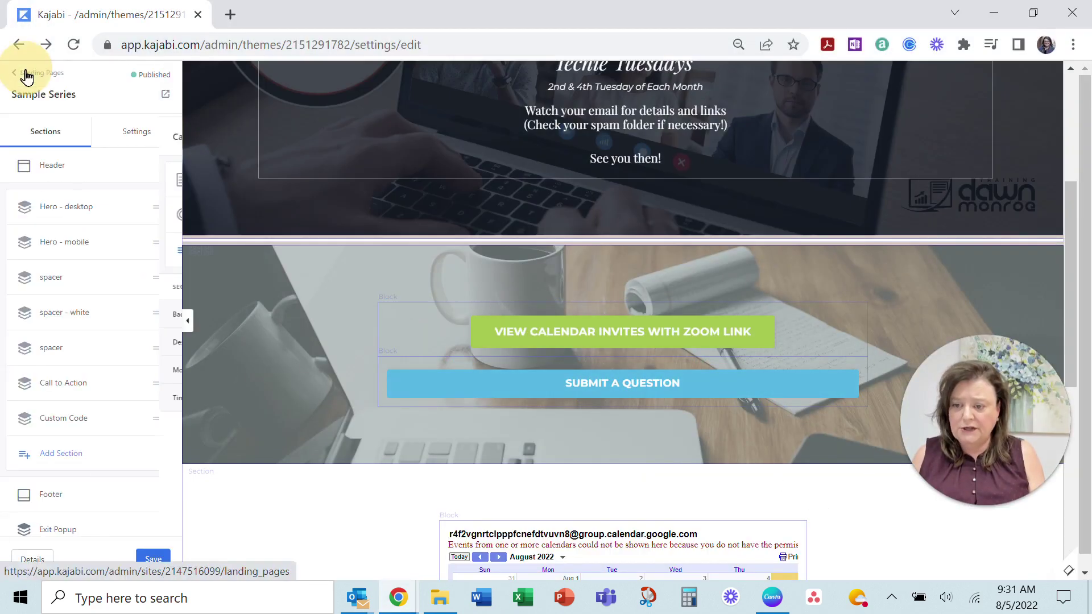
{"action": "scroll", "coordinate": [78, 312], "scroll_direction": "down", "scroll_amount": 1}
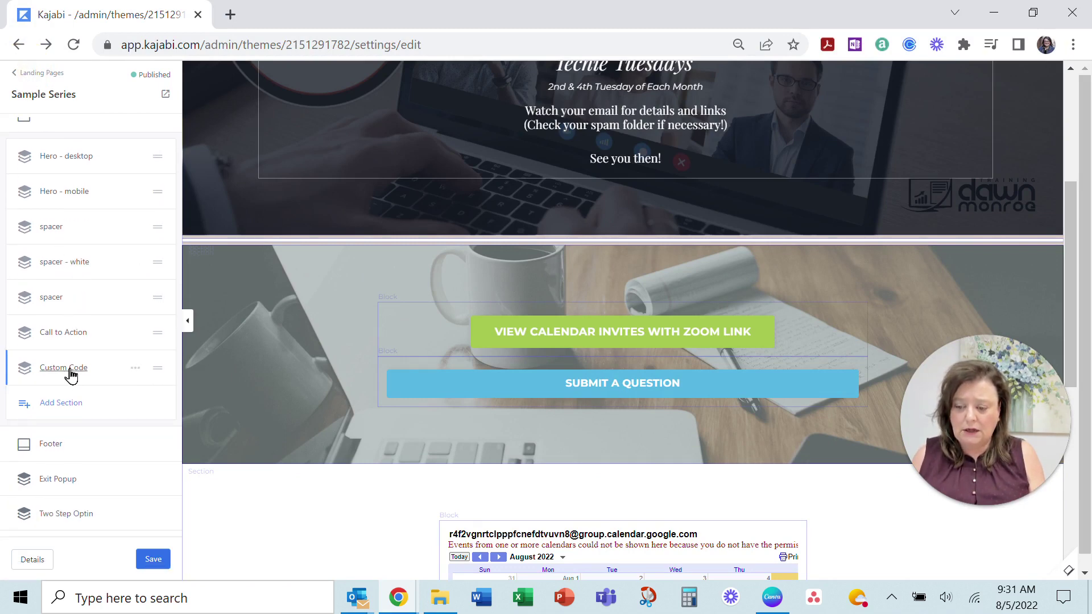
{"action": "left_click", "coordinate": [63, 367]}
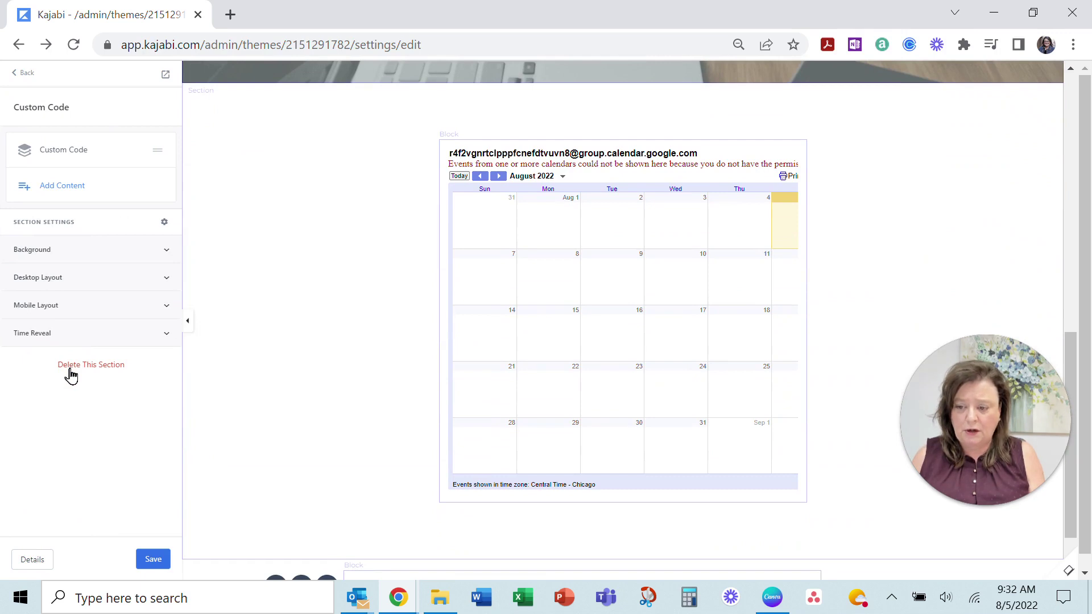
{"action": "left_click", "coordinate": [79, 151]}
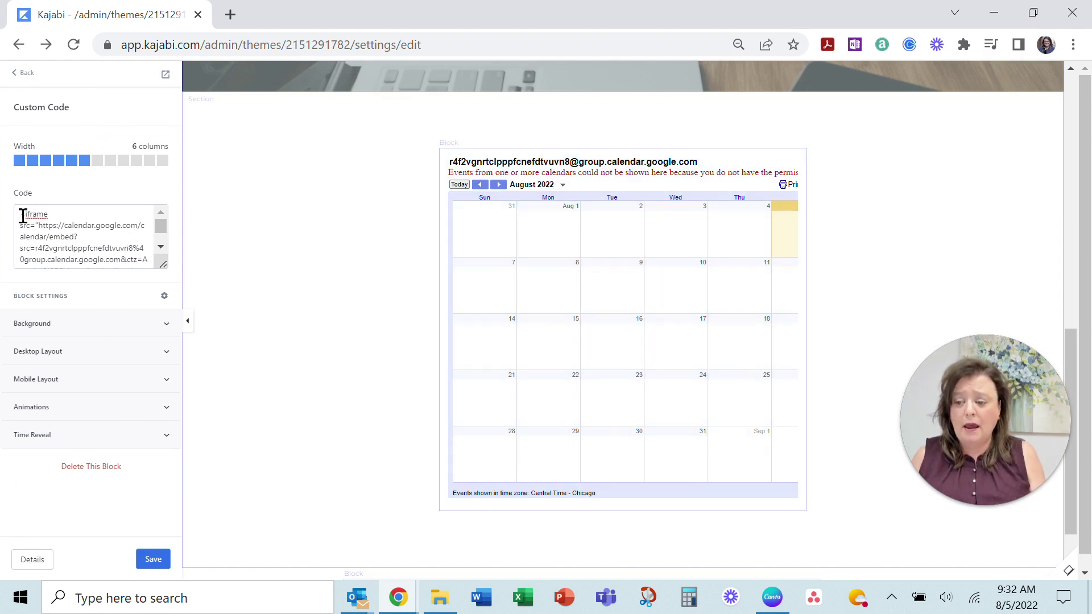
Replace the old iframe with the Sample Series embed code, save the block and page, and preview
{"action": "left_click_drag", "start_coordinate": [17, 215], "coordinate": [141, 292]}
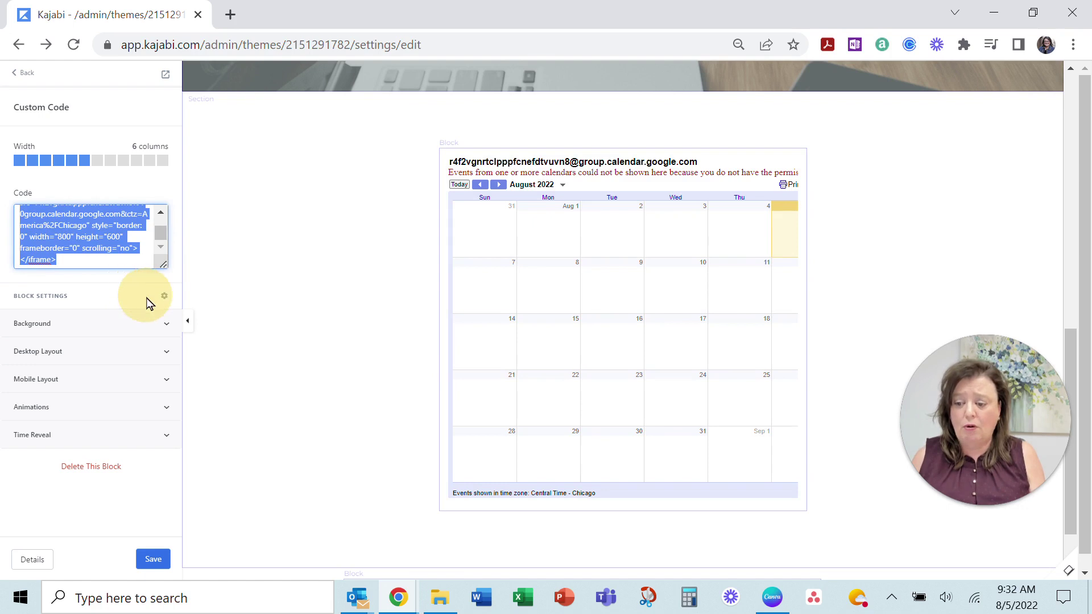
{"action": "key", "text": "ctrl+x"}
{"action": "key", "text": "ctrl+v"}
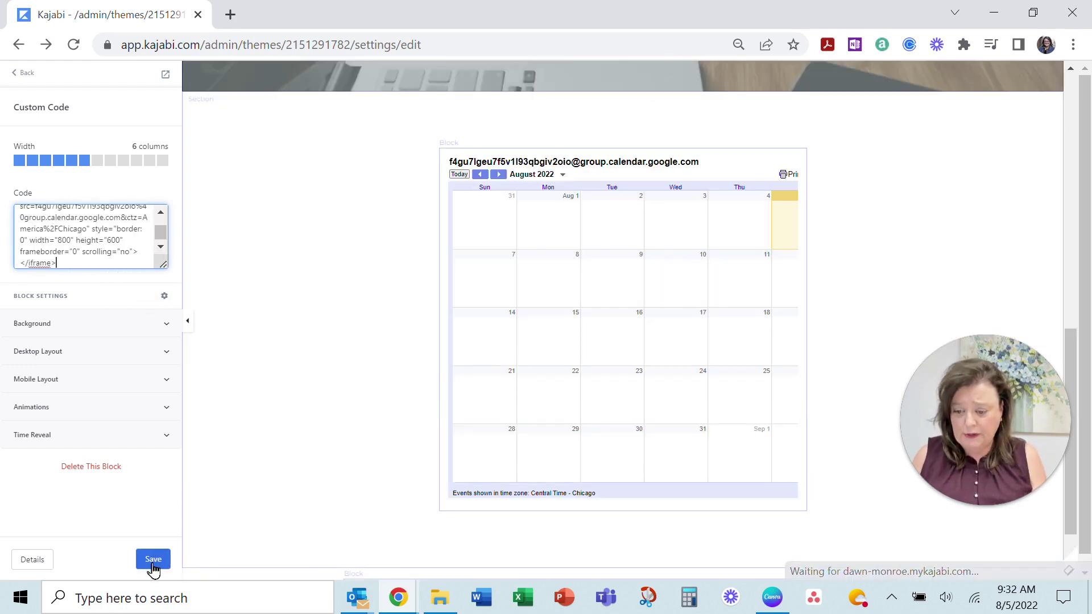
{"action": "left_click", "coordinate": [153, 560]}
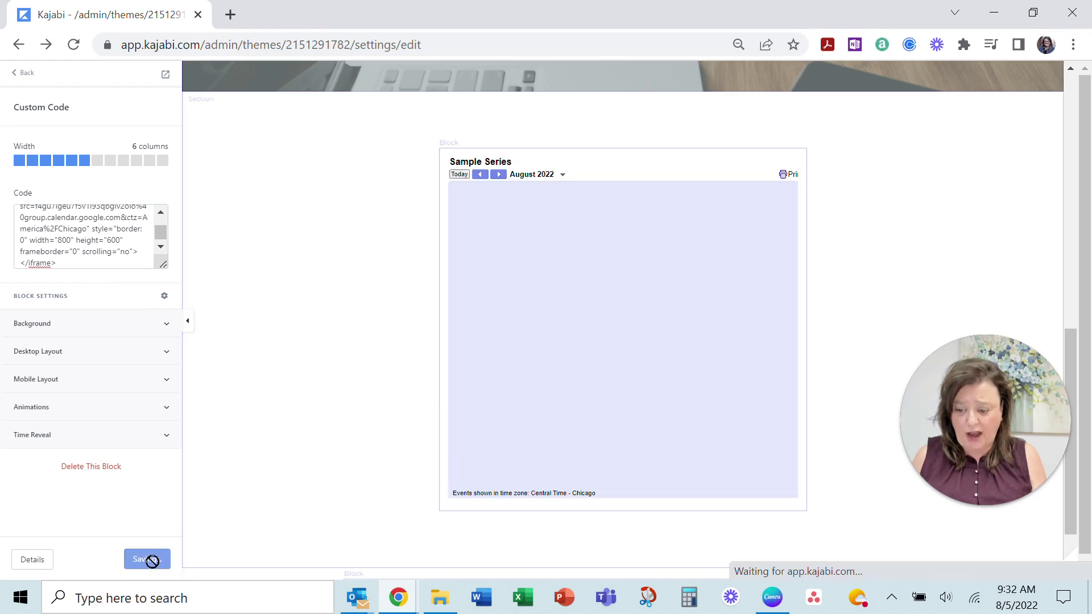
{"action": "left_click", "coordinate": [25, 76]}
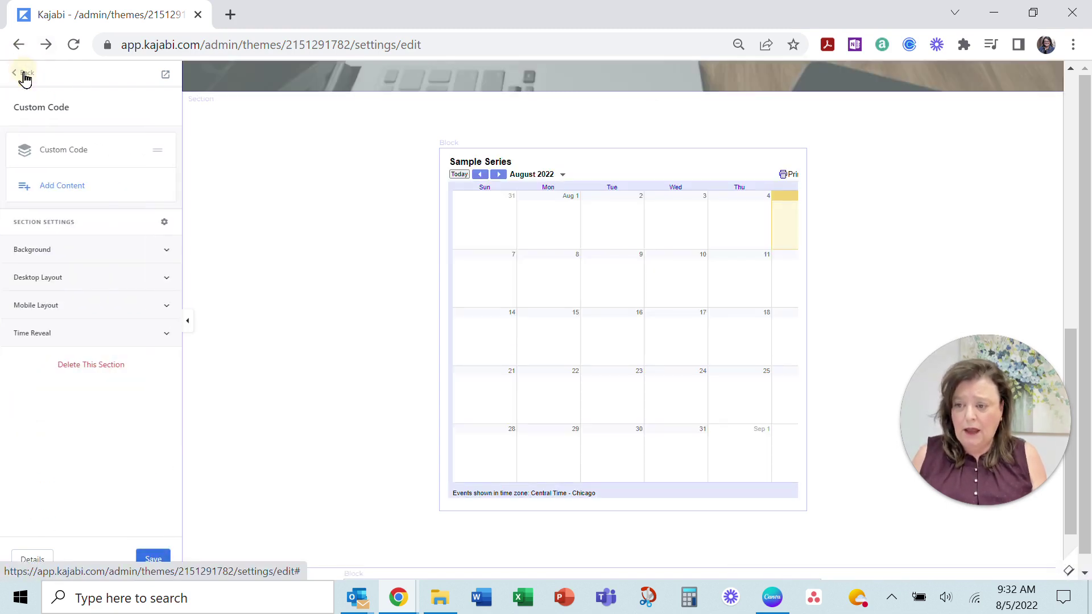
{"action": "left_click", "coordinate": [25, 76]}
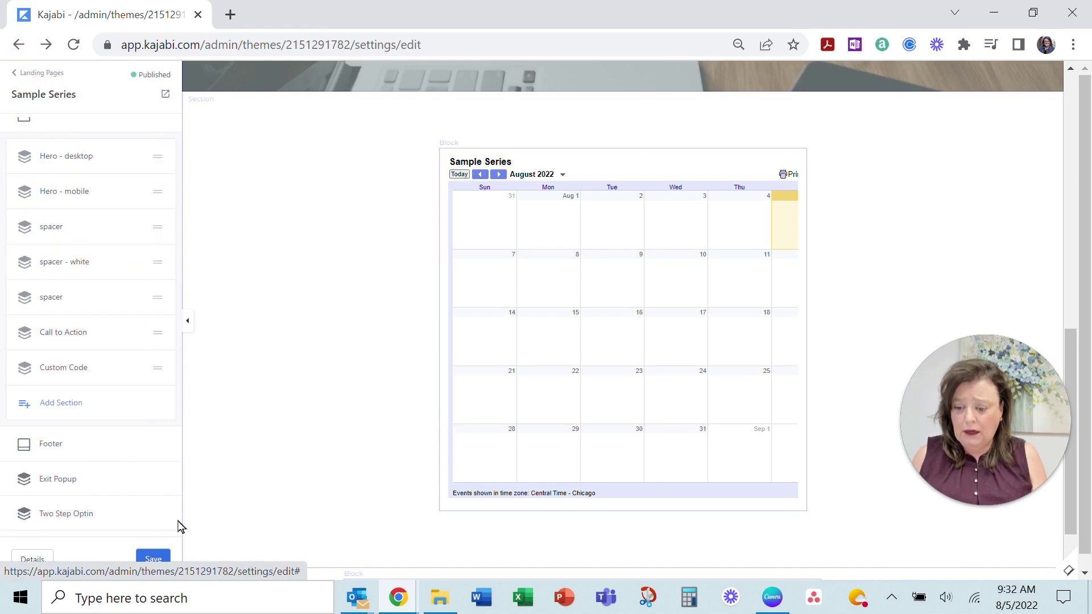
{"action": "left_click", "coordinate": [152, 558]}
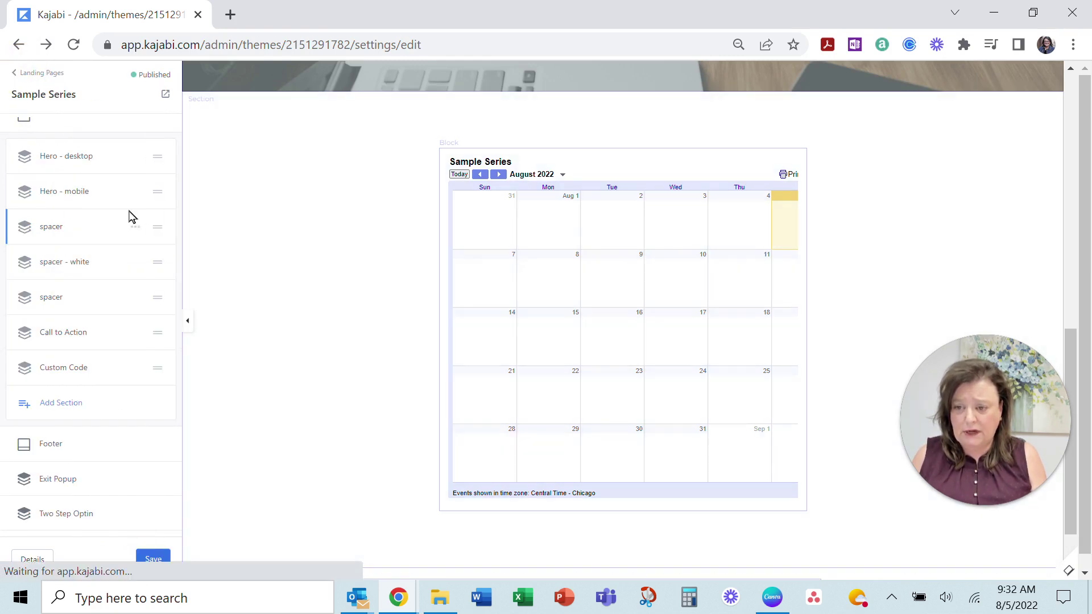
{"action": "left_click", "coordinate": [166, 96]}
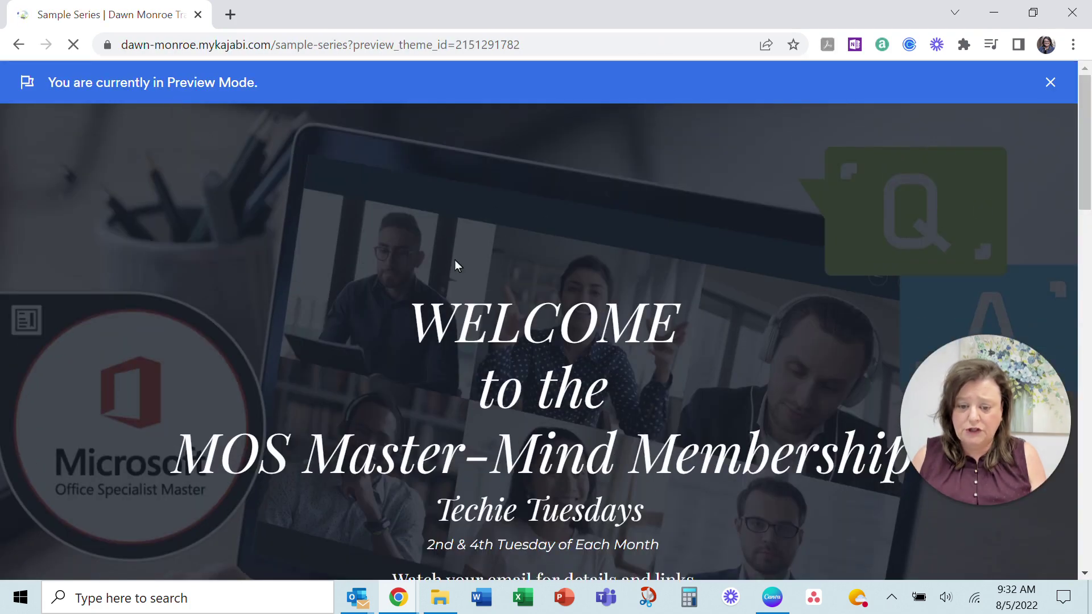
Reload the preview and advance the embedded calendar to October 2022
{"action": "left_click", "coordinate": [73, 45]}
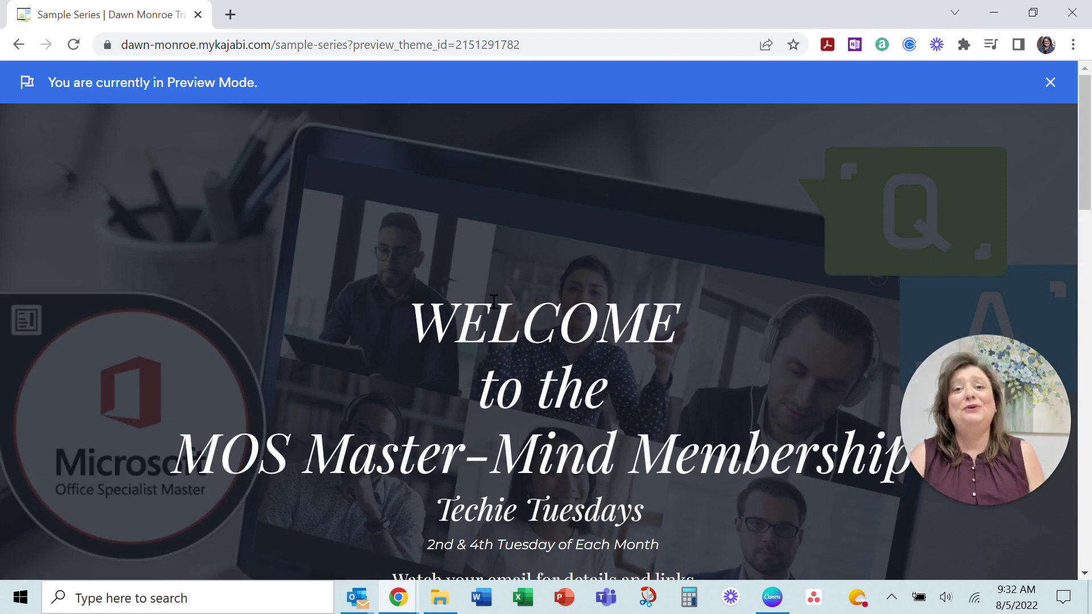
{"action": "scroll", "coordinate": [610, 405], "scroll_direction": "down", "scroll_amount": 13}
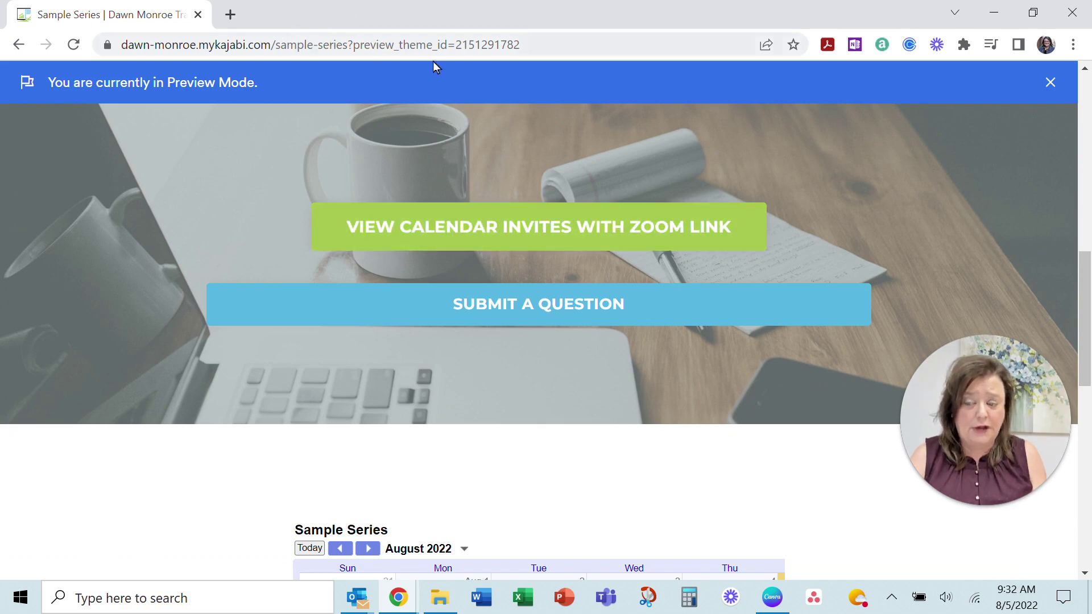
{"action": "scroll", "coordinate": [567, 258], "scroll_direction": "down", "scroll_amount": 7}
{"action": "scroll", "coordinate": [707, 283], "scroll_direction": "up", "scroll_amount": 1}
{"action": "left_click", "coordinate": [370, 212]}
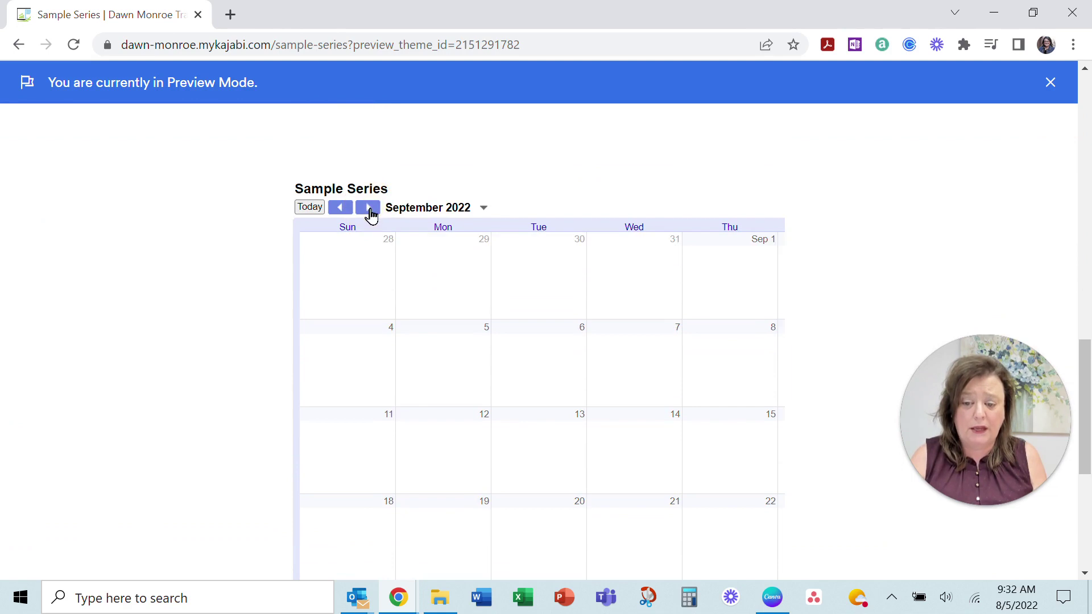
{"action": "left_click", "coordinate": [370, 212]}
Open the Oct 3 Sample Series event's details in the embedded calendar
{"action": "scroll", "coordinate": [580, 339], "scroll_direction": "down", "scroll_amount": 5}
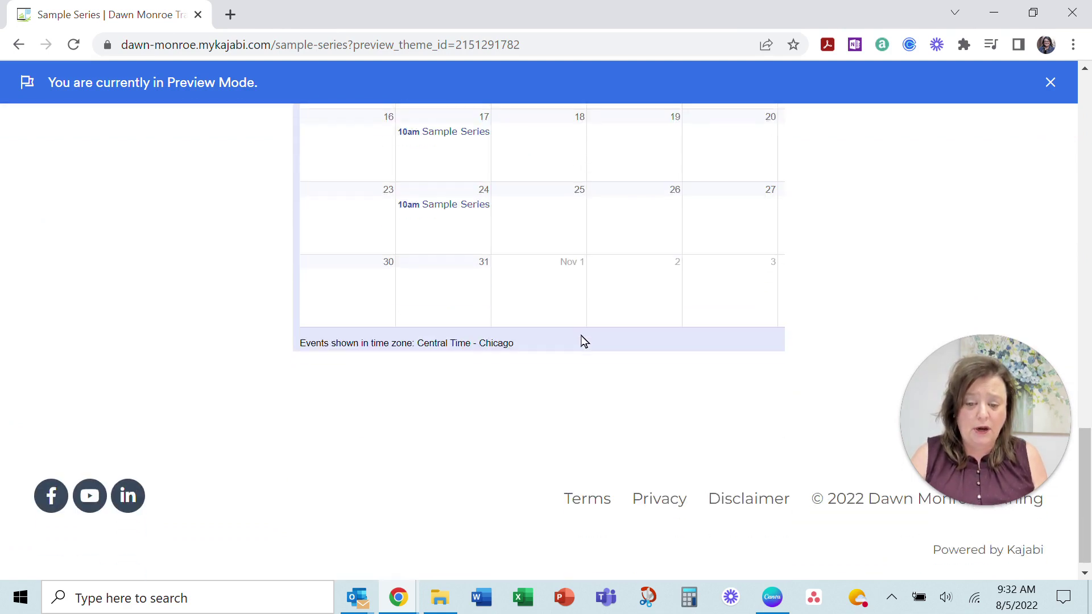
{"action": "scroll", "coordinate": [586, 341], "scroll_direction": "up", "scroll_amount": 5}
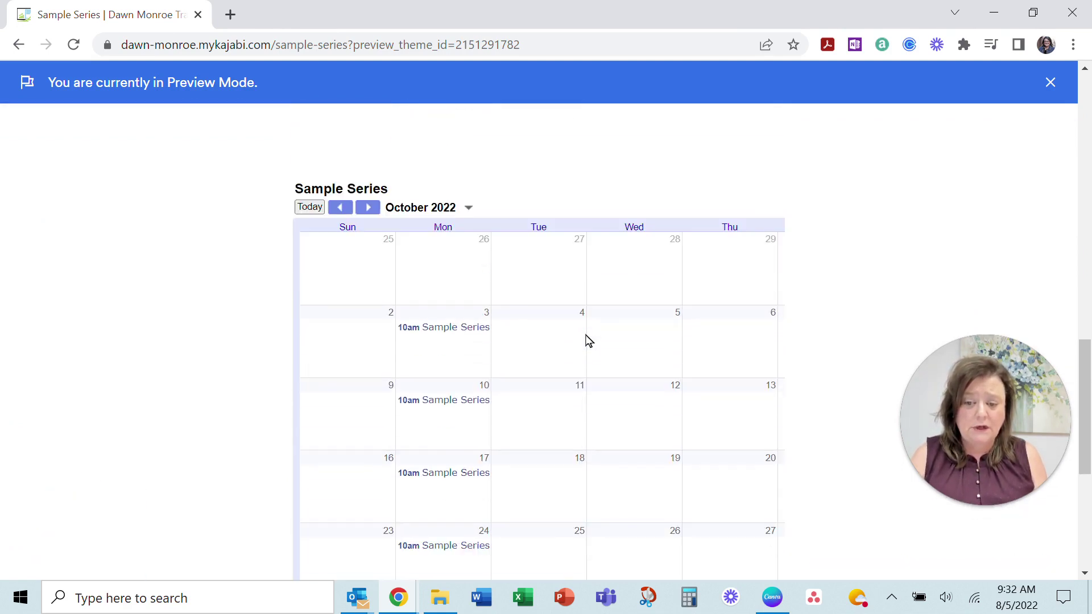
{"action": "left_click", "coordinate": [469, 208]}
{"action": "left_click", "coordinate": [468, 208]}
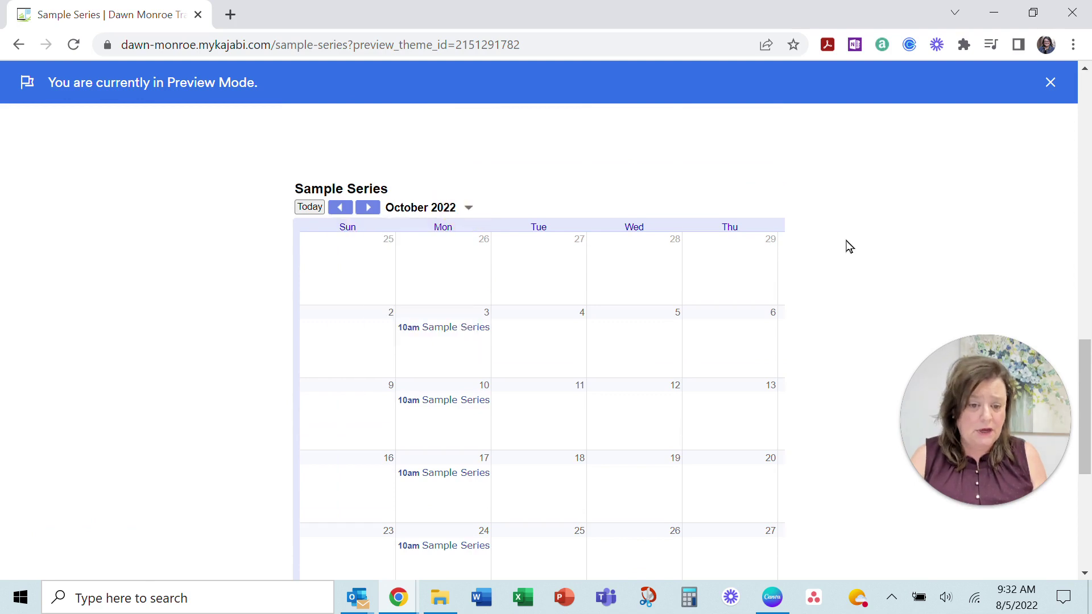
{"action": "scroll", "coordinate": [739, 273], "scroll_direction": "down", "scroll_amount": 4}
{"action": "scroll", "coordinate": [740, 273], "scroll_direction": "down", "scroll_amount": 2}
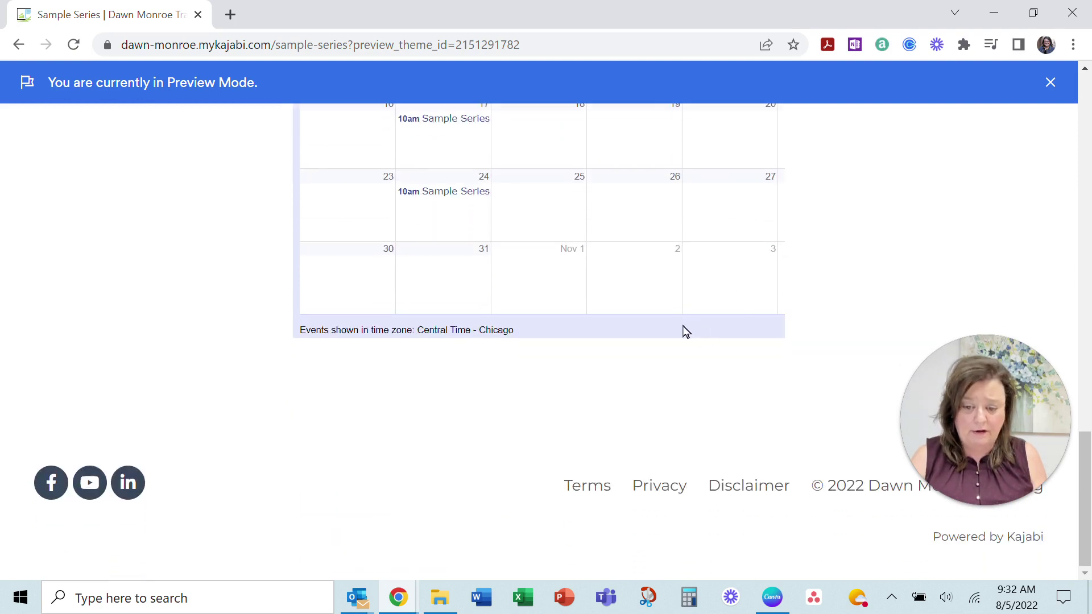
{"action": "scroll", "coordinate": [665, 339], "scroll_direction": "up", "scroll_amount": 4}
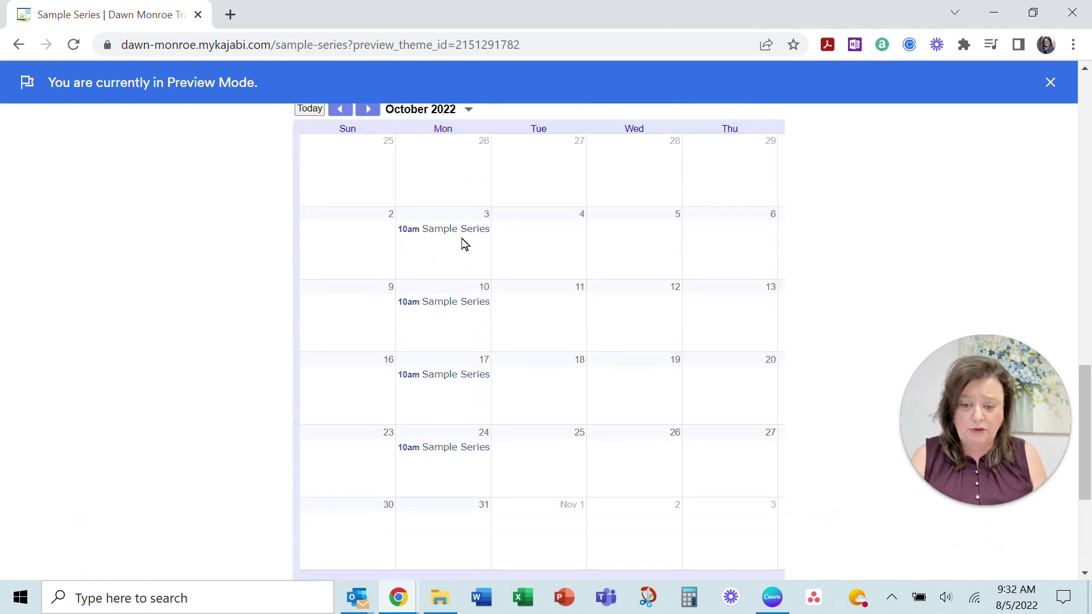
{"action": "left_click", "coordinate": [458, 238]}
Copy the Oct 3 Sample Series event into your own Google Calendar
{"action": "scroll", "coordinate": [499, 398], "scroll_direction": "down", "scroll_amount": 3}
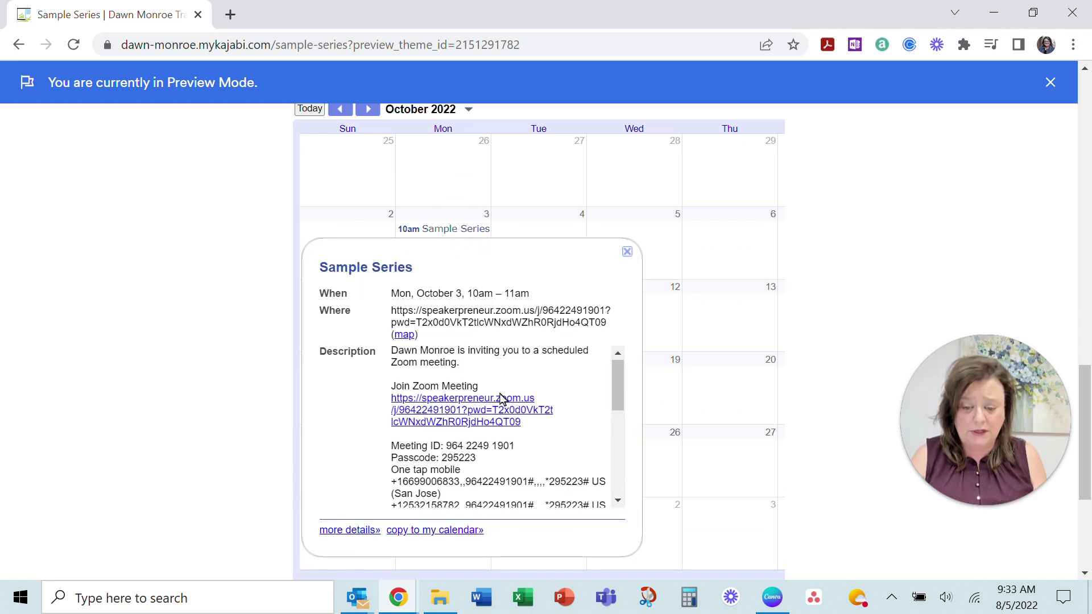
{"action": "left_click", "coordinate": [414, 531]}
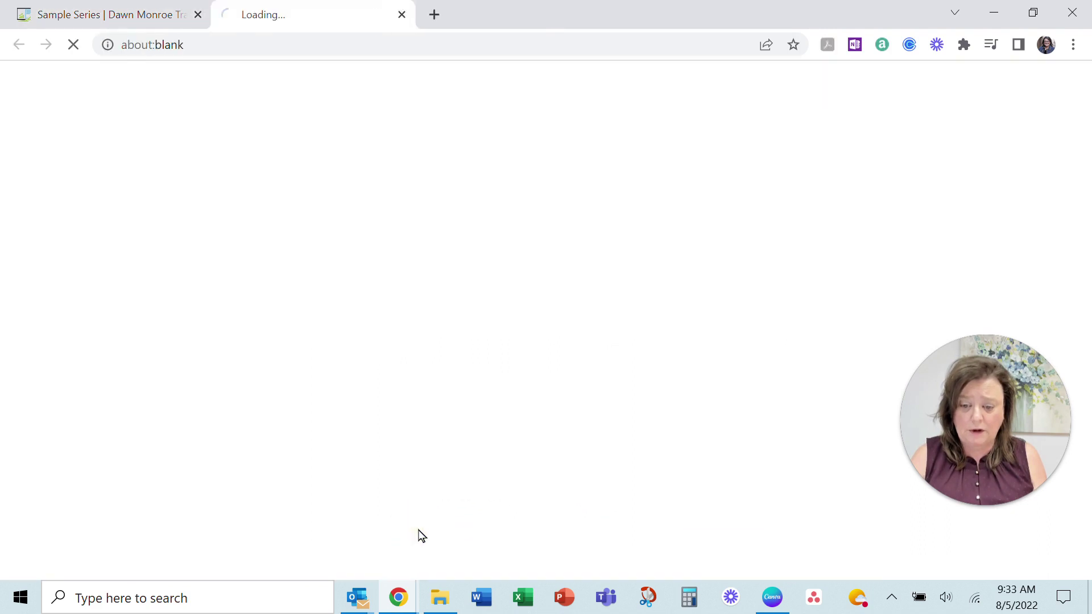